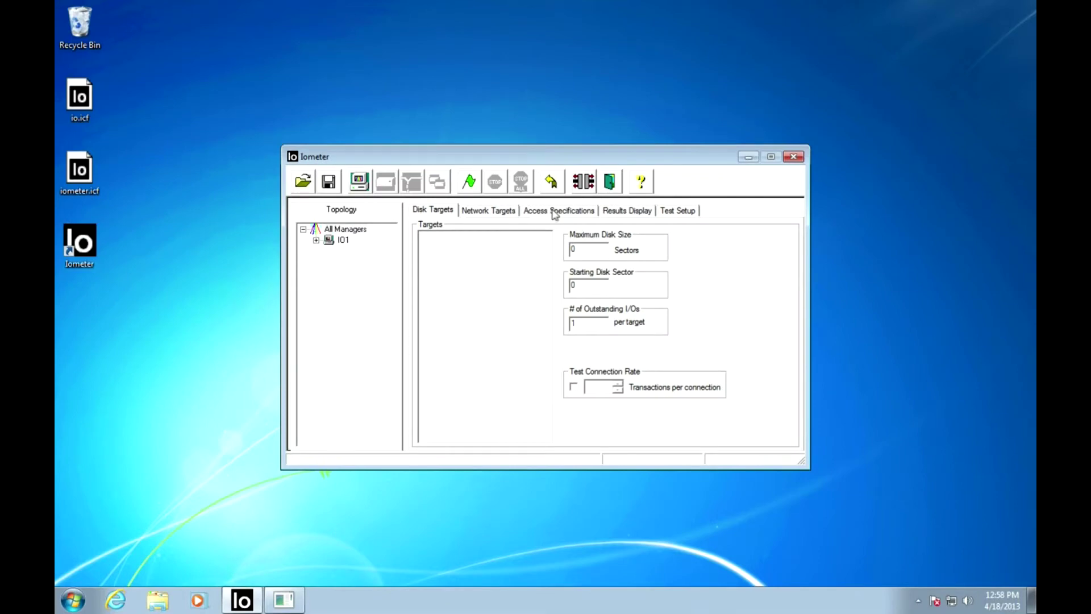
Check the Results Display update frequency, then show Disk Targets for All Managers
{"action": "left_click", "coordinate": [628, 211]}
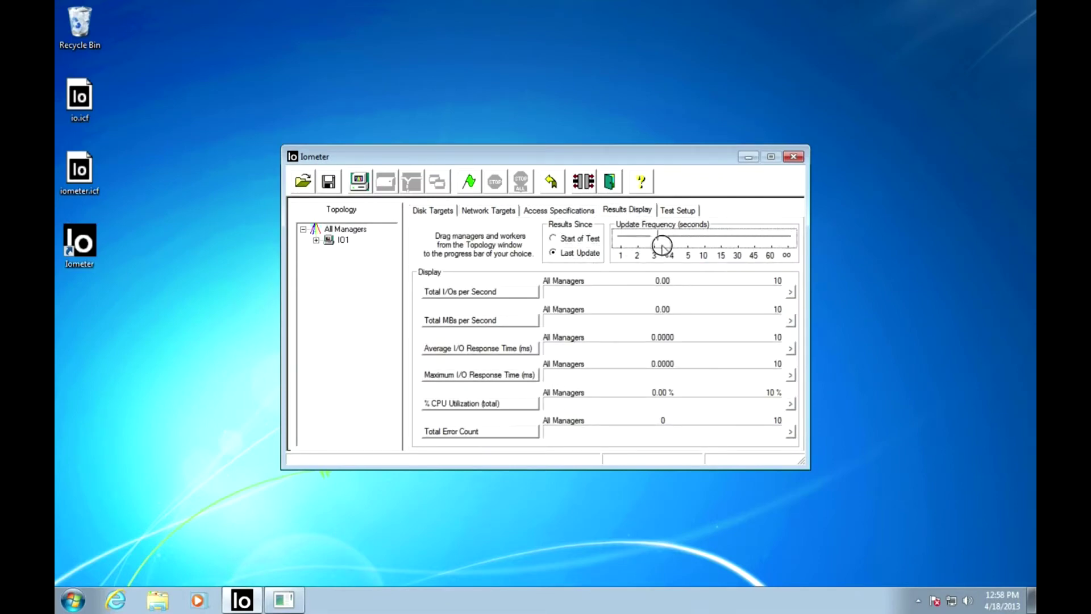
{"action": "left_click", "coordinate": [361, 231]}
{"action": "left_click", "coordinate": [438, 215]}
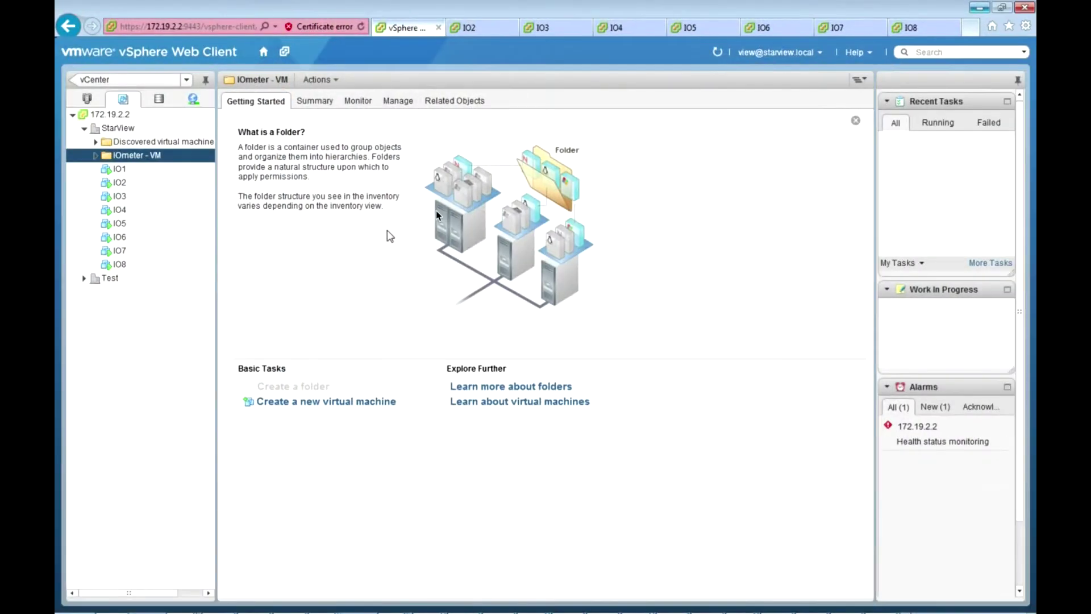
Step through the IO2–IO5 consoles and run Dynamo on IO5 to log in to io1
{"action": "left_click", "coordinate": [469, 27]}
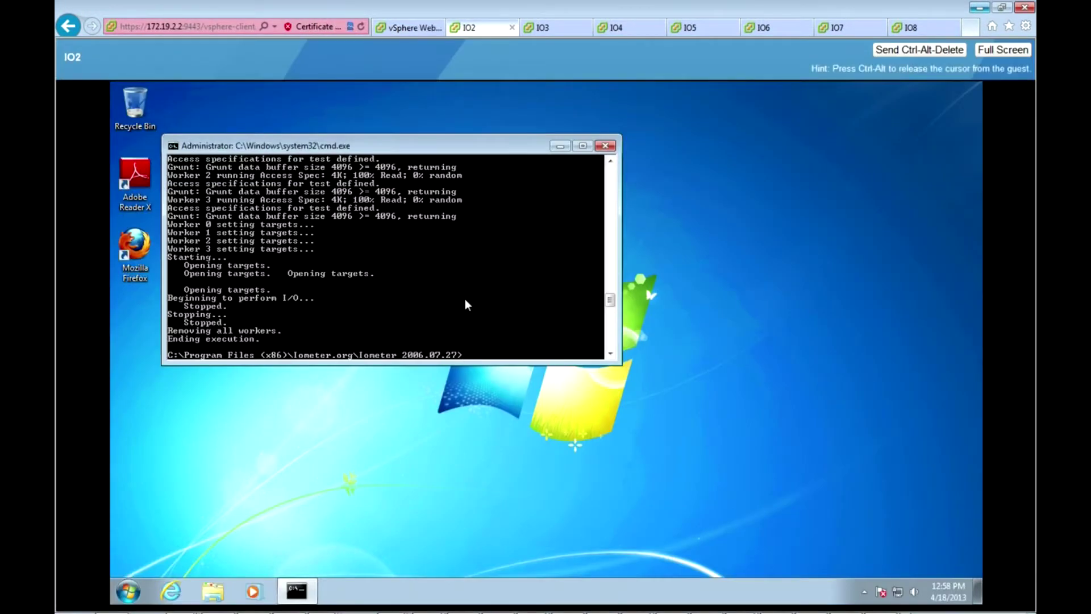
{"action": "type", "text": "Dynamo.exe -i io1 -m io2"}
{"action": "left_click", "coordinate": [552, 28]}
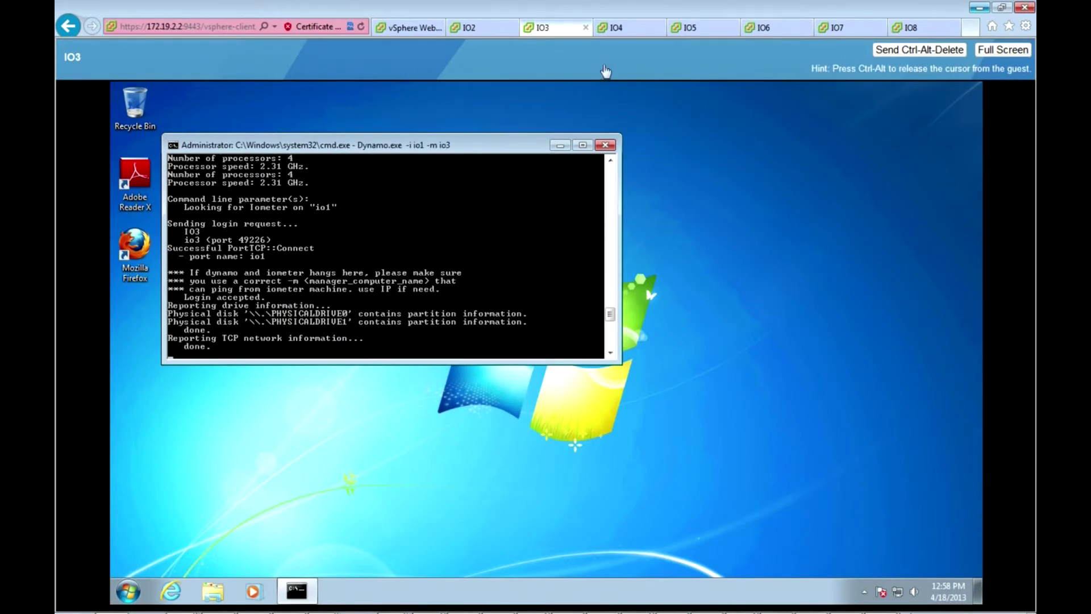
{"action": "left_click", "coordinate": [620, 31]}
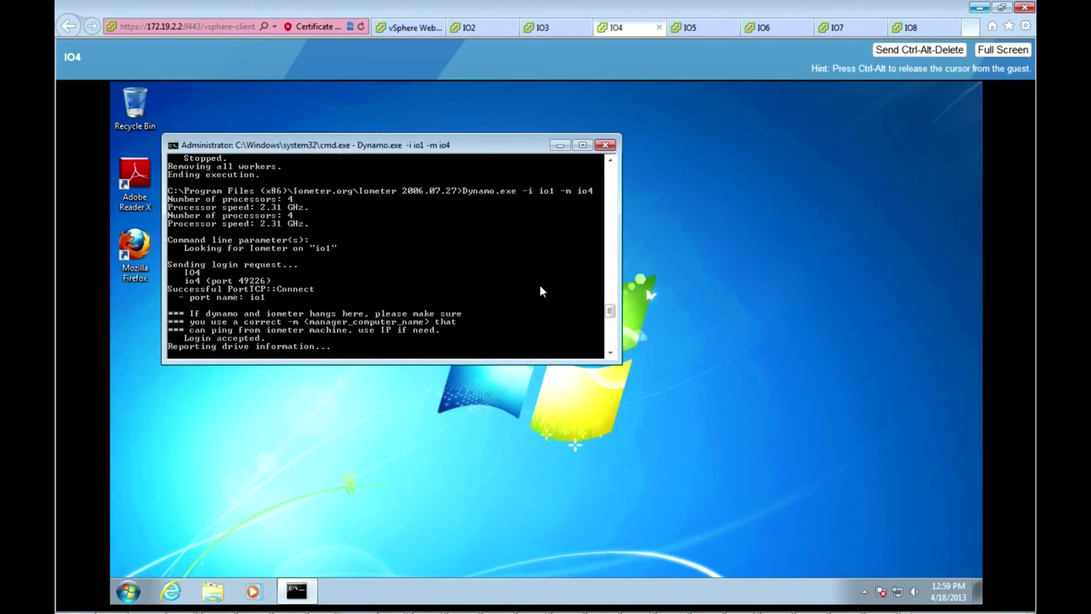
{"action": "left_click", "coordinate": [699, 28]}
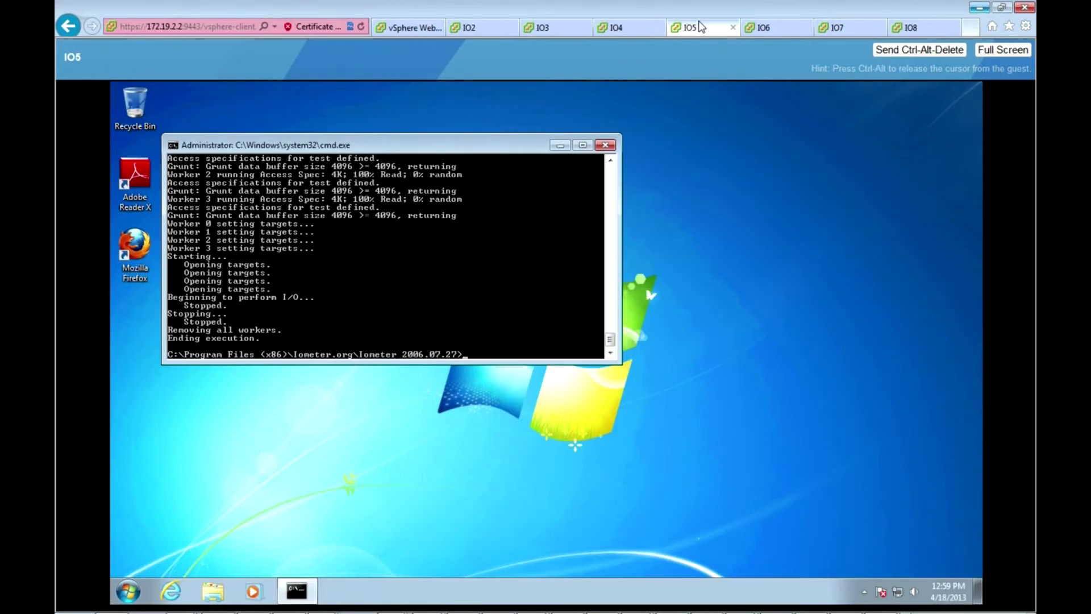
{"action": "left_click", "coordinate": [534, 233]}
{"action": "type", "text": "Dynamo.exe -i io1 -m io5"}
{"action": "key", "text": "Return"}
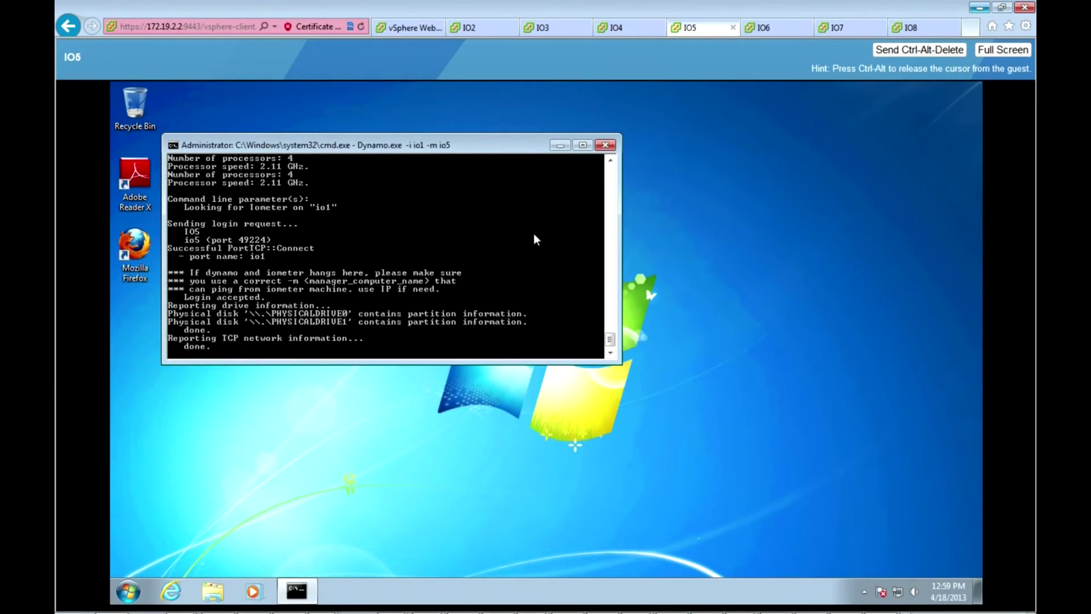
Run Dynamo on the IO6, IO7 and IO8 consoles so each logs in to io1
{"action": "left_click", "coordinate": [764, 27]}
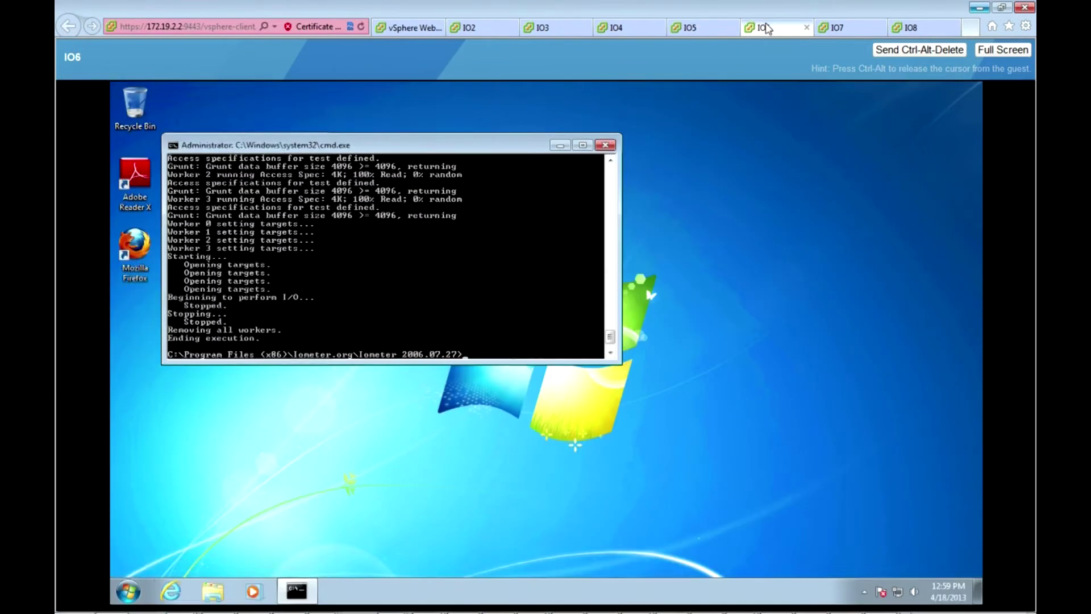
{"action": "left_click", "coordinate": [517, 243]}
{"action": "type", "text": "Dynamo.exe -i io1 -m io6"}
{"action": "key", "text": "Return"}
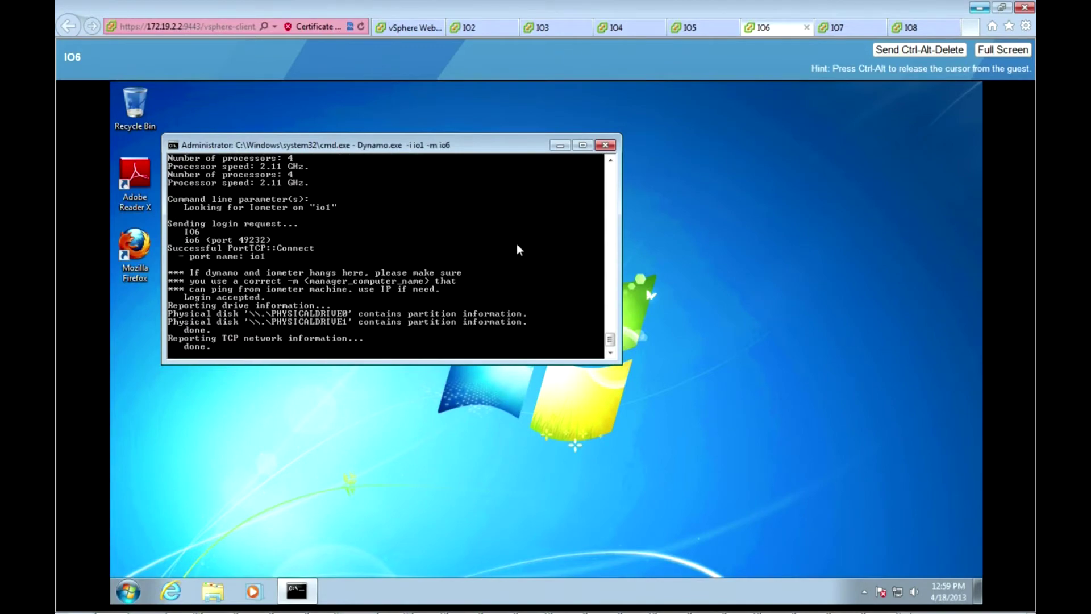
{"action": "left_click", "coordinate": [835, 28]}
{"action": "left_click", "coordinate": [500, 301]}
{"action": "type", "text": "Dynamo.exe -i io1 -m io7"}
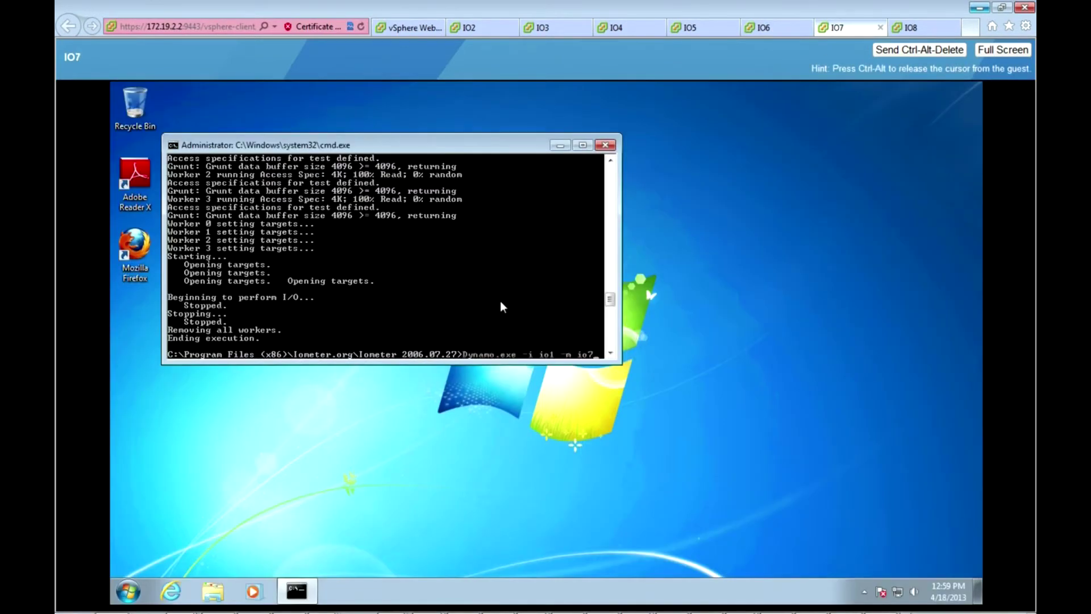
{"action": "key", "text": "Return"}
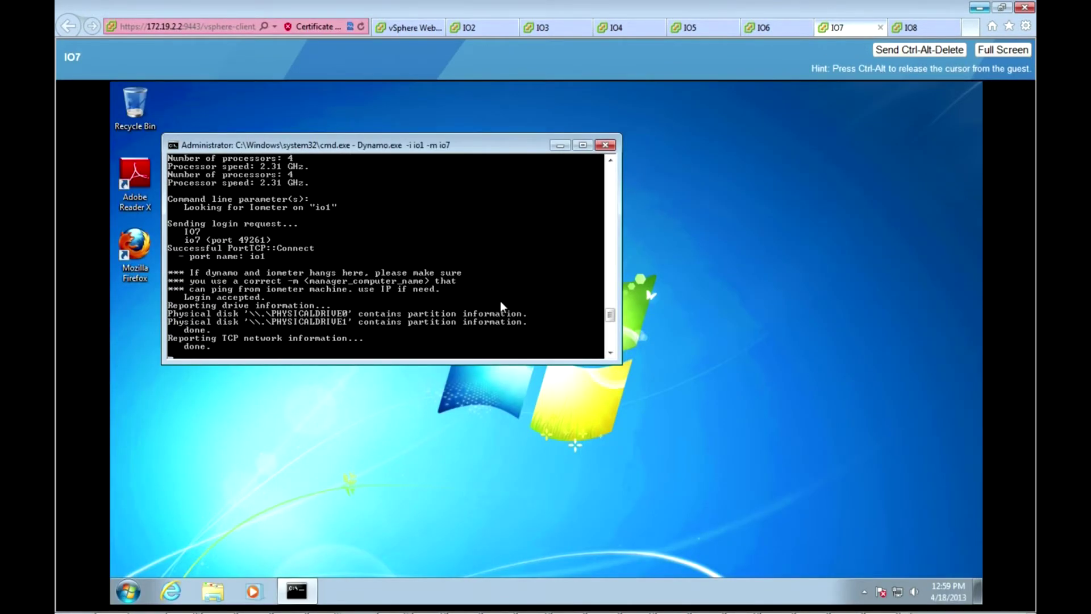
{"action": "left_click", "coordinate": [911, 27]}
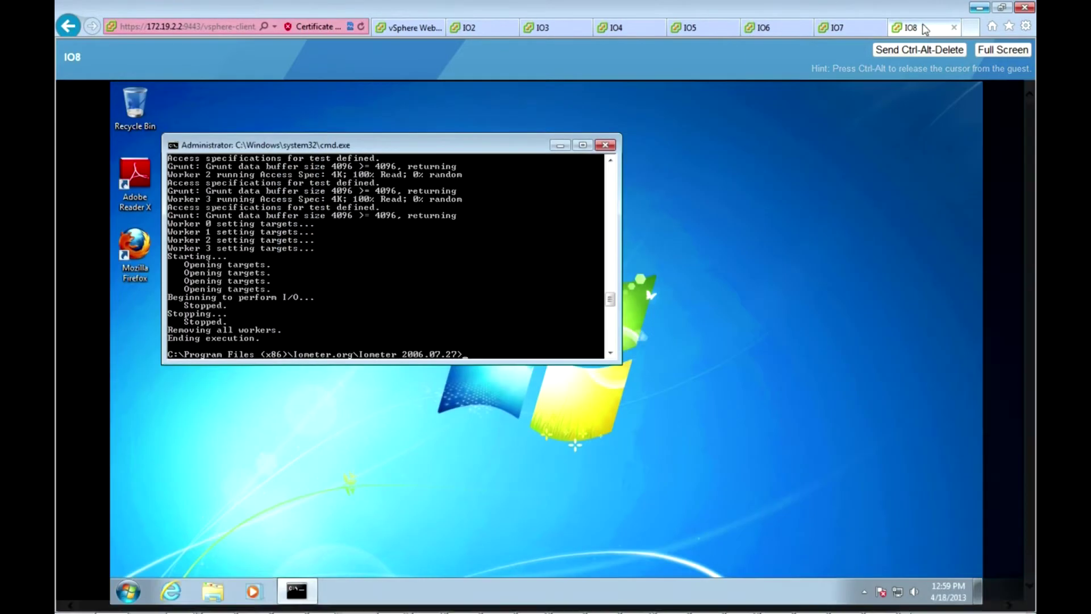
{"action": "type", "text": "Dynamo.exe -i io1 -m io8"}
{"action": "key", "text": "Return"}
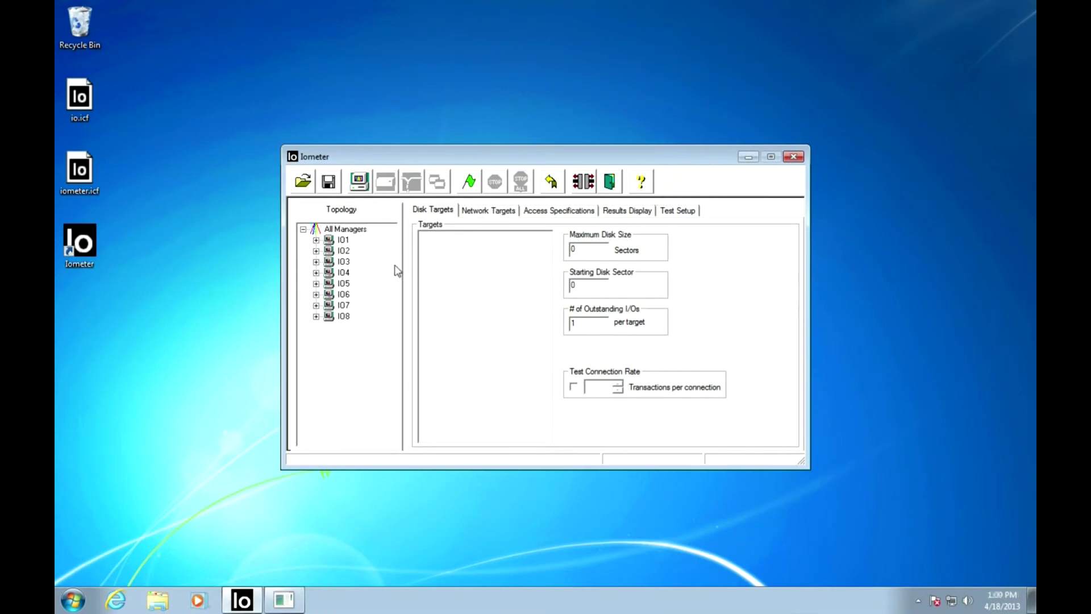
{"action": "type", "text": "32"}
Make PHYSICALDRIVE:2 the disk target for every worker under IO1 and IO2
{"action": "left_click", "coordinate": [316, 239]}
{"action": "left_click", "coordinate": [364, 251]}
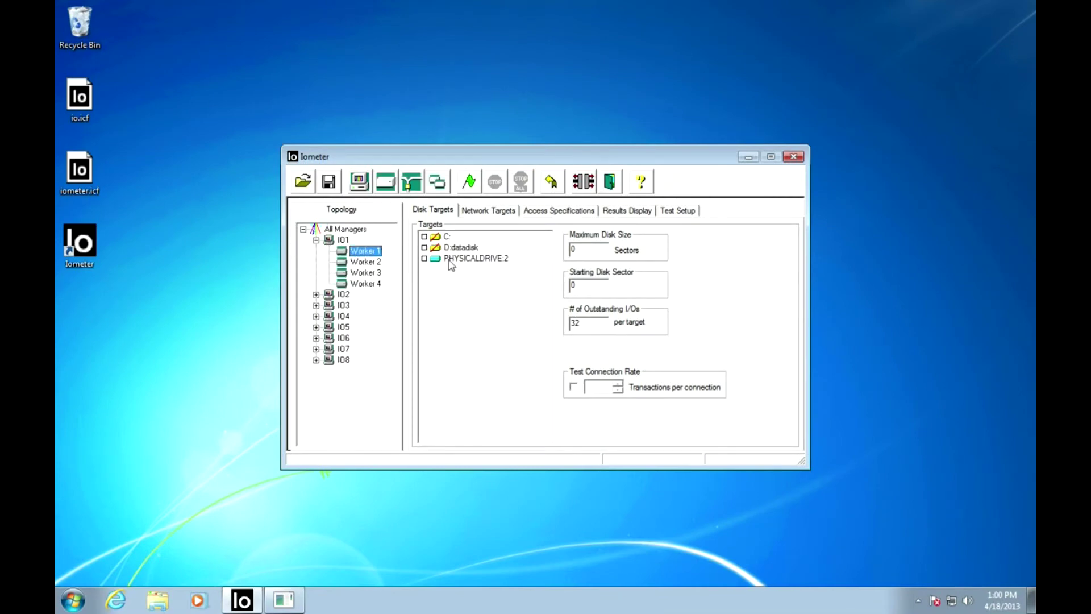
{"action": "left_click", "coordinate": [452, 257]}
{"action": "left_click", "coordinate": [366, 261]}
{"action": "left_click", "coordinate": [365, 272]}
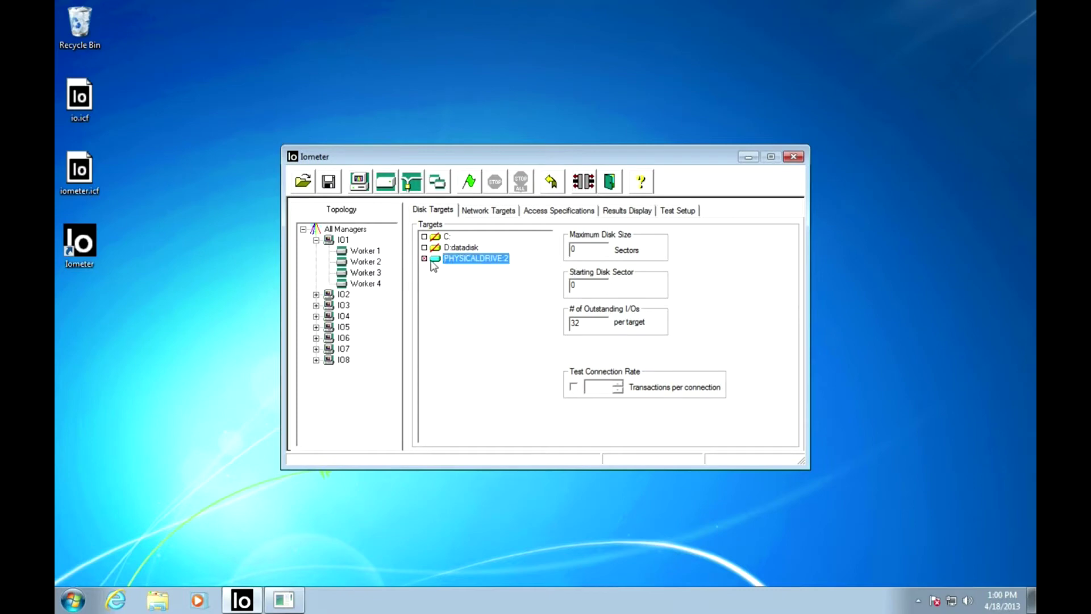
{"action": "left_click", "coordinate": [315, 239]}
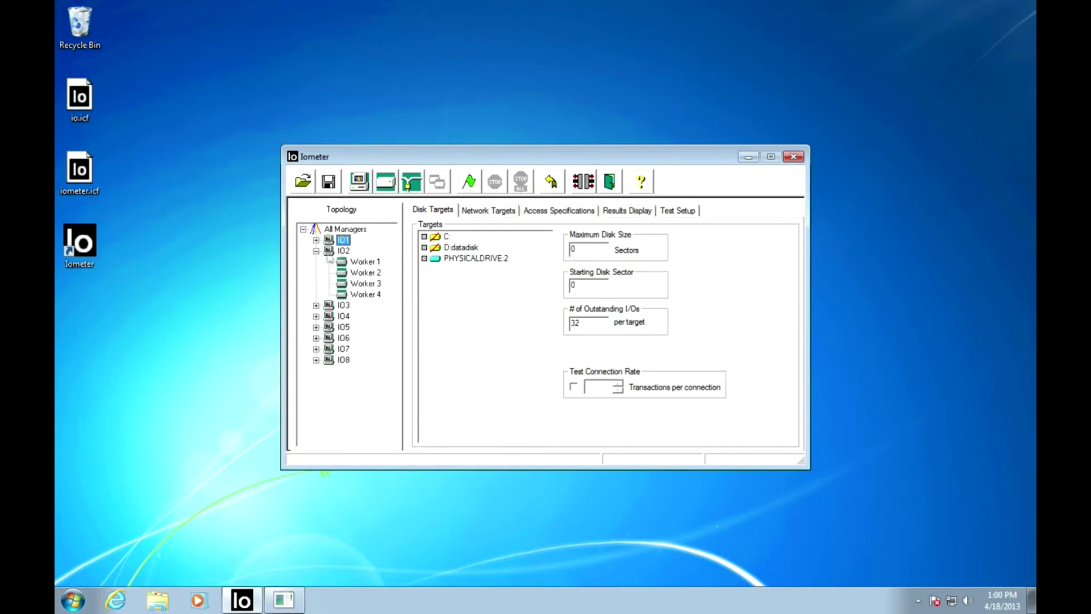
{"action": "left_click", "coordinate": [365, 260]}
{"action": "left_click", "coordinate": [425, 258]}
{"action": "left_click", "coordinate": [365, 272]}
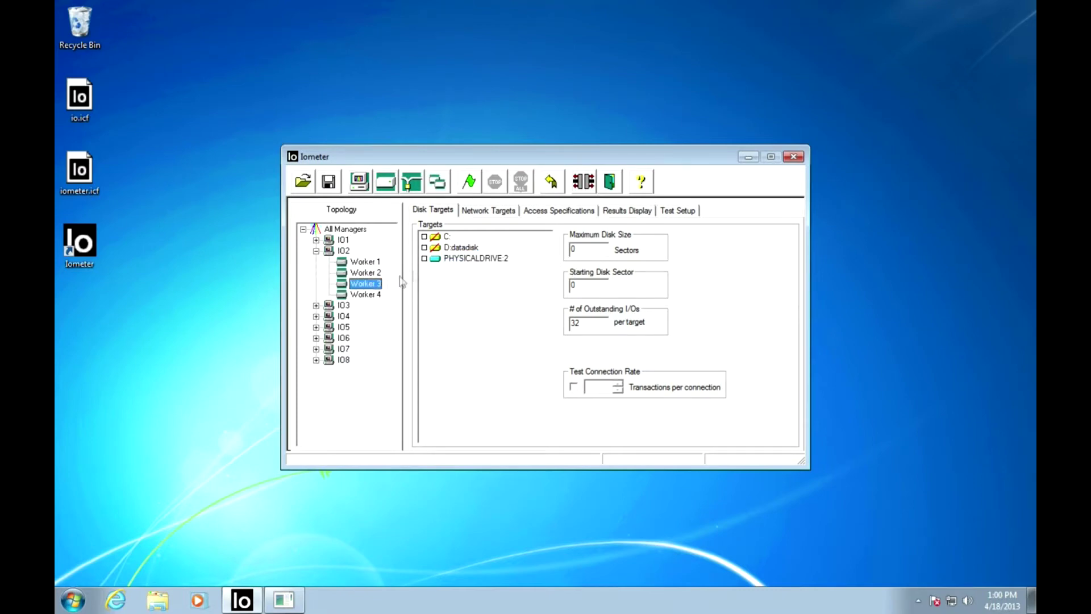
{"action": "left_click", "coordinate": [365, 294]}
{"action": "left_click", "coordinate": [316, 251]}
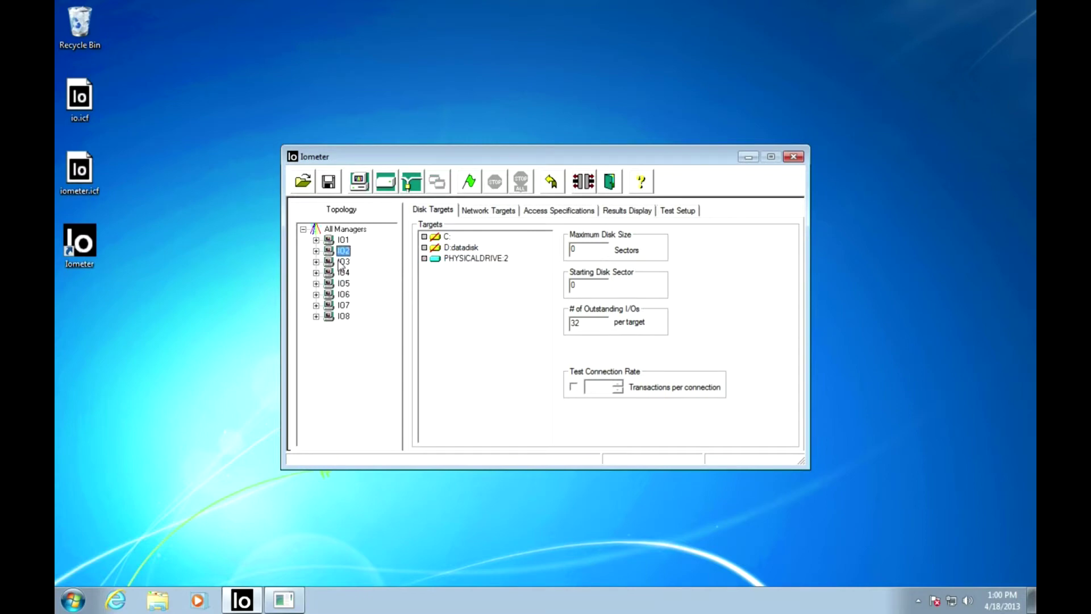
Make PHYSICALDRIVE:2 the disk target for every worker under IO3 and IO4
{"action": "left_click", "coordinate": [343, 260]}
{"action": "left_click", "coordinate": [435, 260]}
{"action": "left_click", "coordinate": [315, 261]}
{"action": "left_click", "coordinate": [364, 272]}
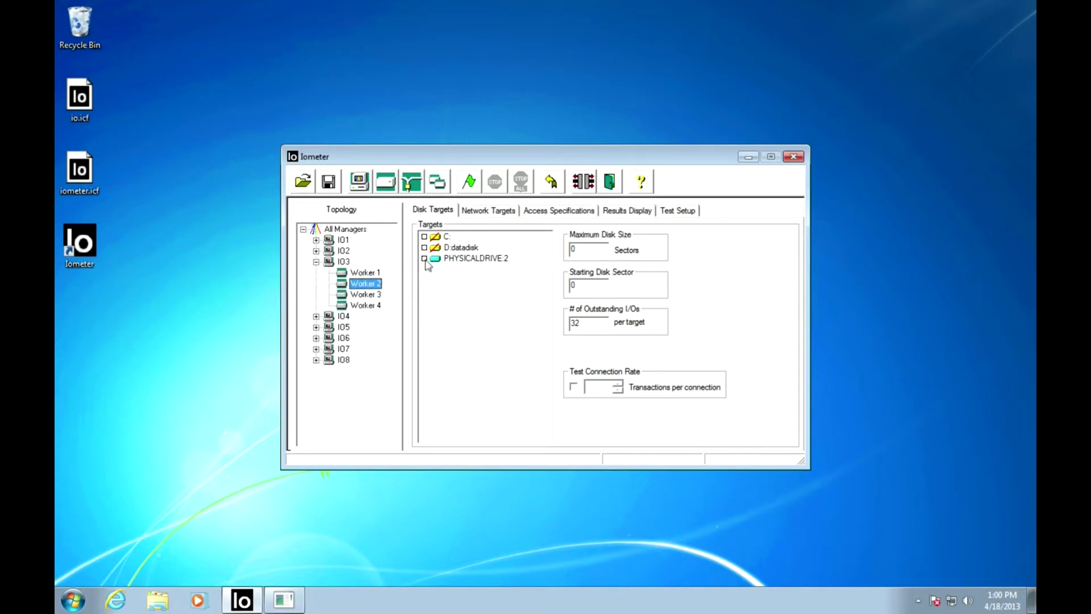
{"action": "left_click", "coordinate": [425, 259]}
{"action": "left_click", "coordinate": [375, 295]}
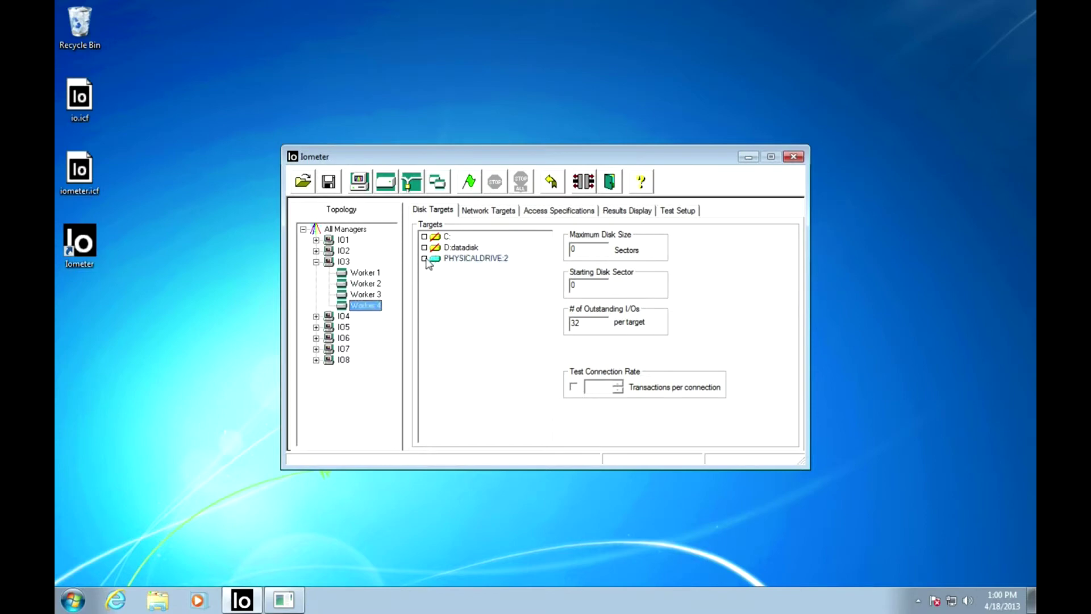
{"action": "left_click", "coordinate": [316, 262]}
{"action": "left_click", "coordinate": [315, 272]}
{"action": "left_click", "coordinate": [365, 283]}
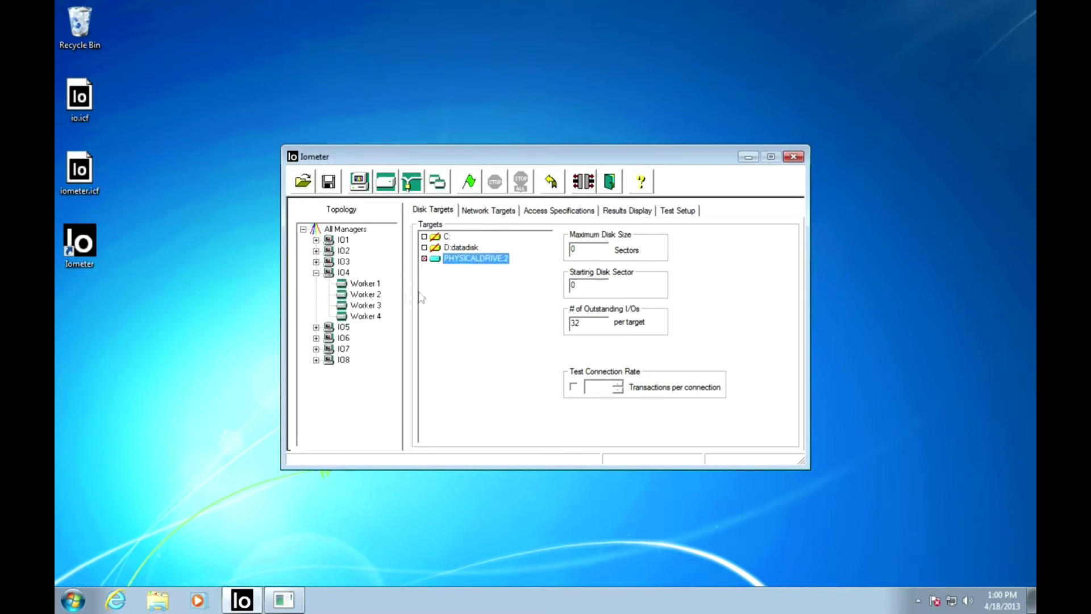
{"action": "left_click", "coordinate": [380, 296]}
{"action": "left_click", "coordinate": [375, 305]}
{"action": "left_click", "coordinate": [375, 316]}
Make PHYSICALDRIVE:2 the disk target for all four IO5 workers
{"action": "left_click", "coordinate": [316, 272]}
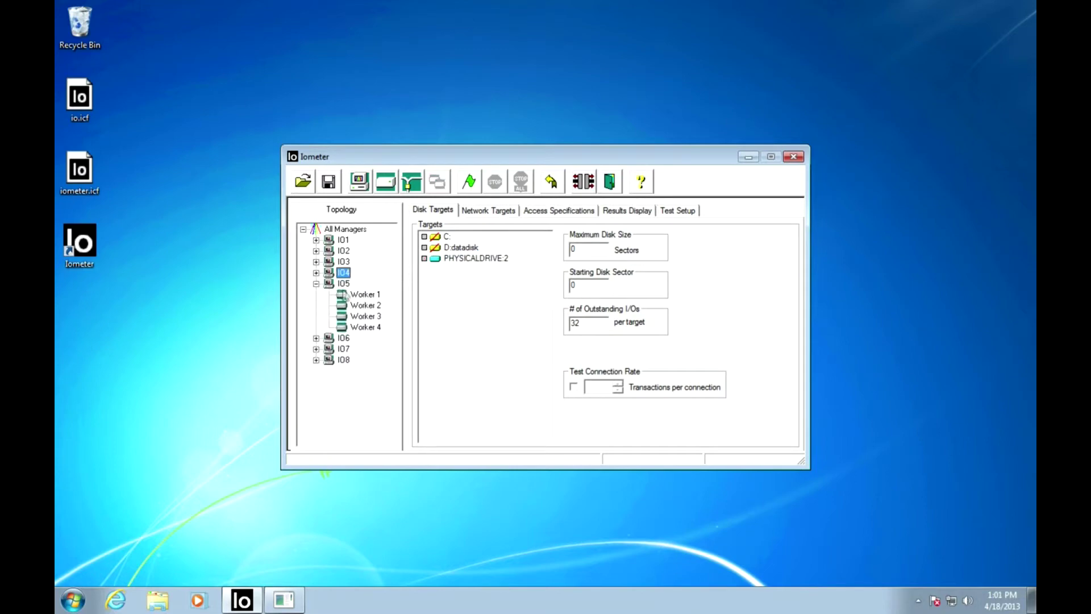
{"action": "left_click", "coordinate": [365, 295]}
{"action": "left_click", "coordinate": [424, 258]}
{"action": "left_click", "coordinate": [365, 306]}
{"action": "left_click", "coordinate": [424, 257]}
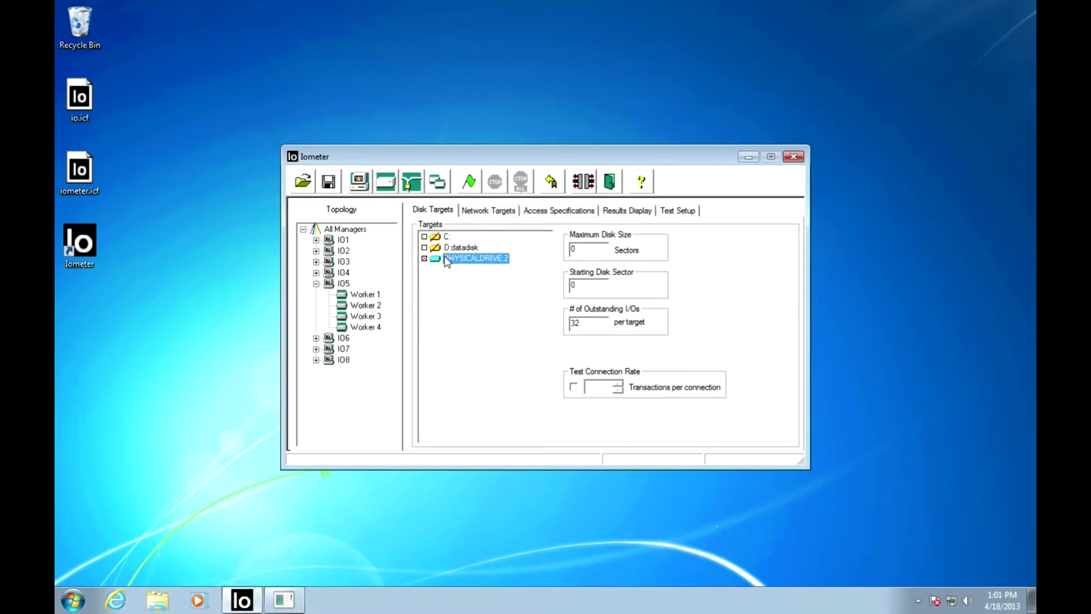
{"action": "left_click", "coordinate": [375, 317]}
{"action": "left_click", "coordinate": [424, 258]}
{"action": "left_click", "coordinate": [365, 326]}
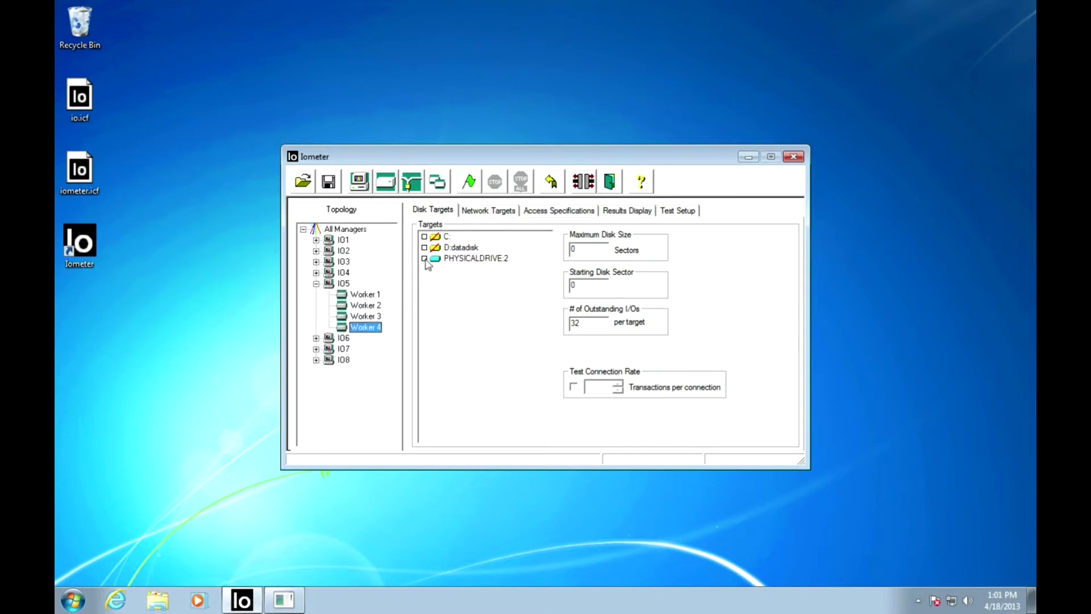
{"action": "left_click", "coordinate": [423, 258]}
{"action": "left_click", "coordinate": [315, 284]}
Make PHYSICALDRIVE:2 the disk target for all four IO6 workers
{"action": "left_click", "coordinate": [365, 306]}
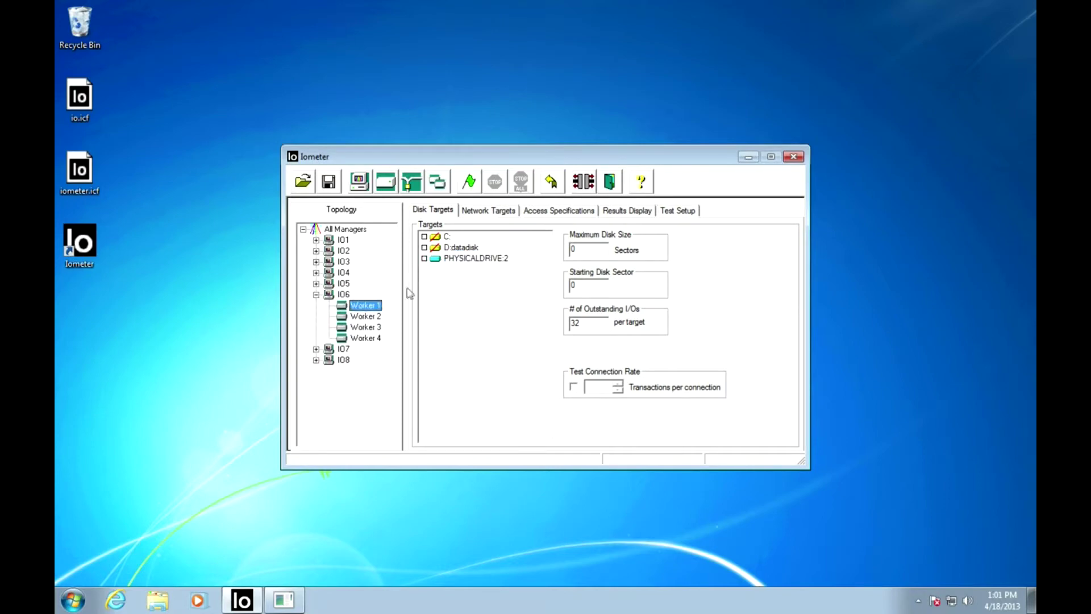
{"action": "left_click", "coordinate": [424, 257]}
{"action": "key", "text": "shift+Tab"}
{"action": "key", "text": "Down"}
{"action": "key", "text": "Tab"}
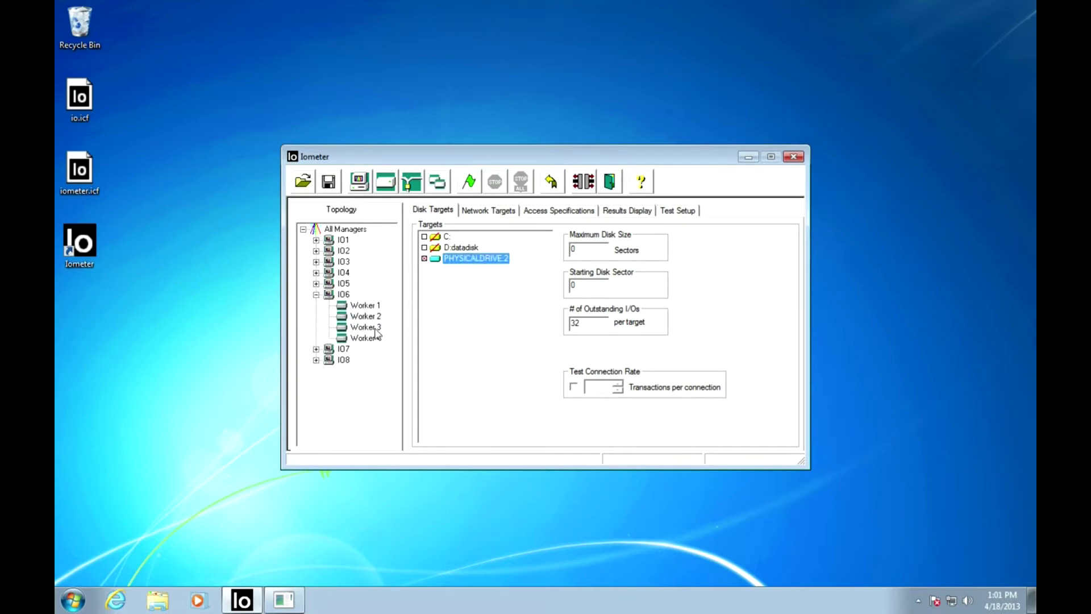
{"action": "key", "text": "shift+Tab"}
{"action": "key", "text": "Down"}
{"action": "key", "text": "Tab"}
{"action": "key", "text": "shift+Tab"}
{"action": "key", "text": "Down"}
{"action": "key", "text": "Tab"}
{"action": "left_click", "coordinate": [316, 294]}
Target PHYSICALDRIVE:2 for the IO7 and IO8 workers, then select All Managers
{"action": "left_click", "coordinate": [365, 317]}
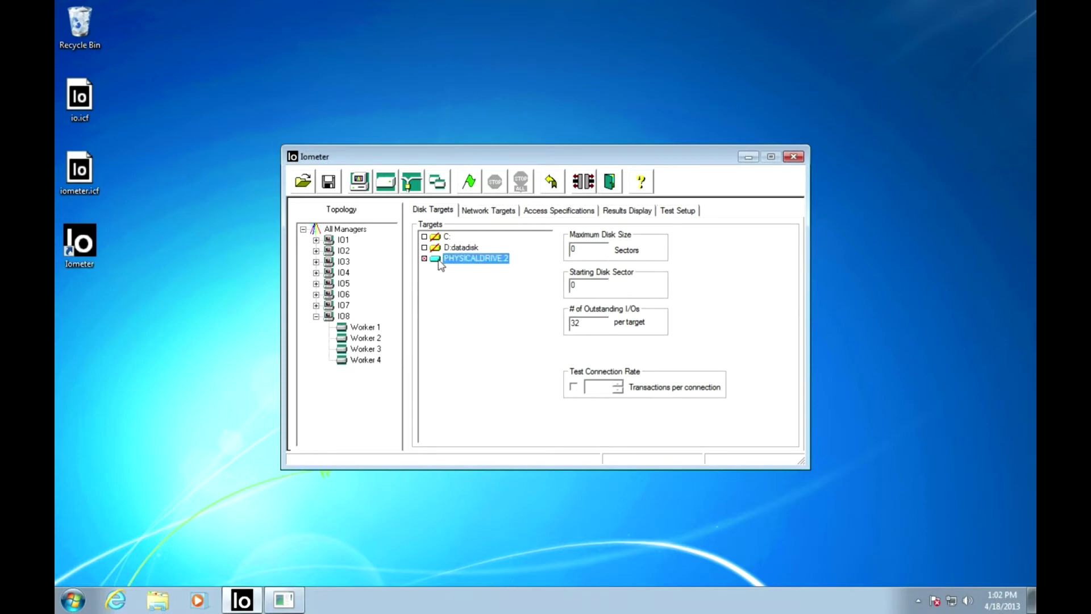
{"action": "left_click", "coordinate": [316, 317]}
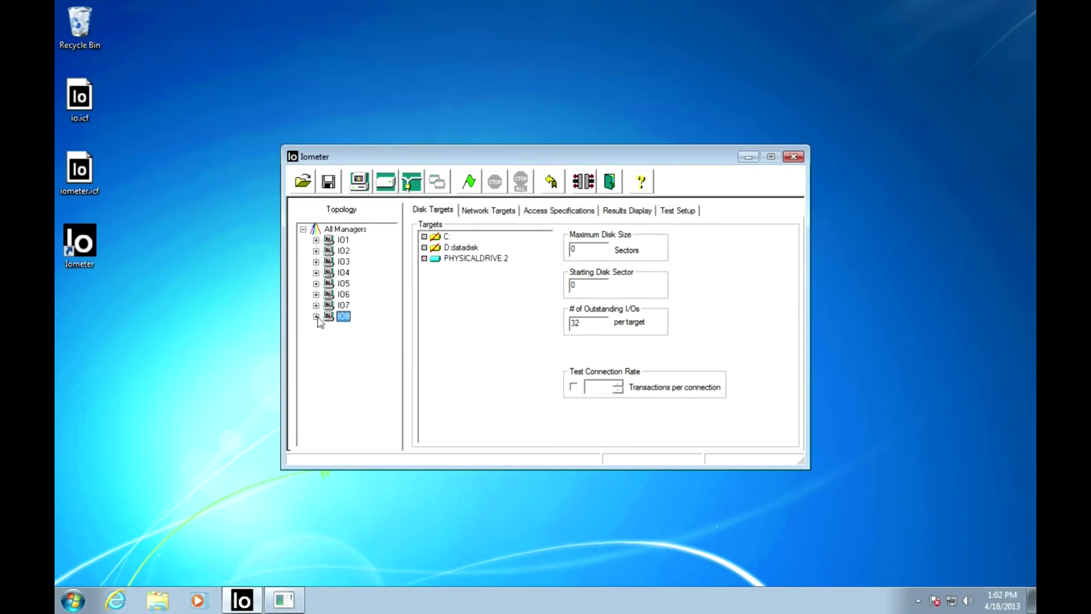
{"action": "left_click", "coordinate": [337, 230]}
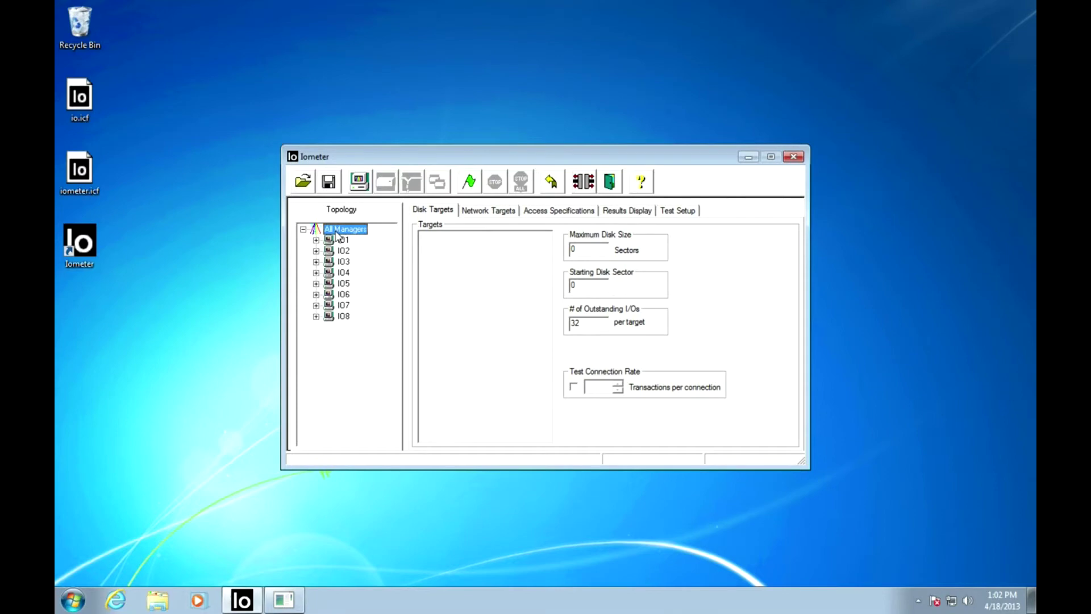
Add the '4K; 100% Read; 0% random' spec to all managers and begin saving the configuration
{"action": "left_click", "coordinate": [550, 213]}
{"action": "left_click", "coordinate": [654, 314]}
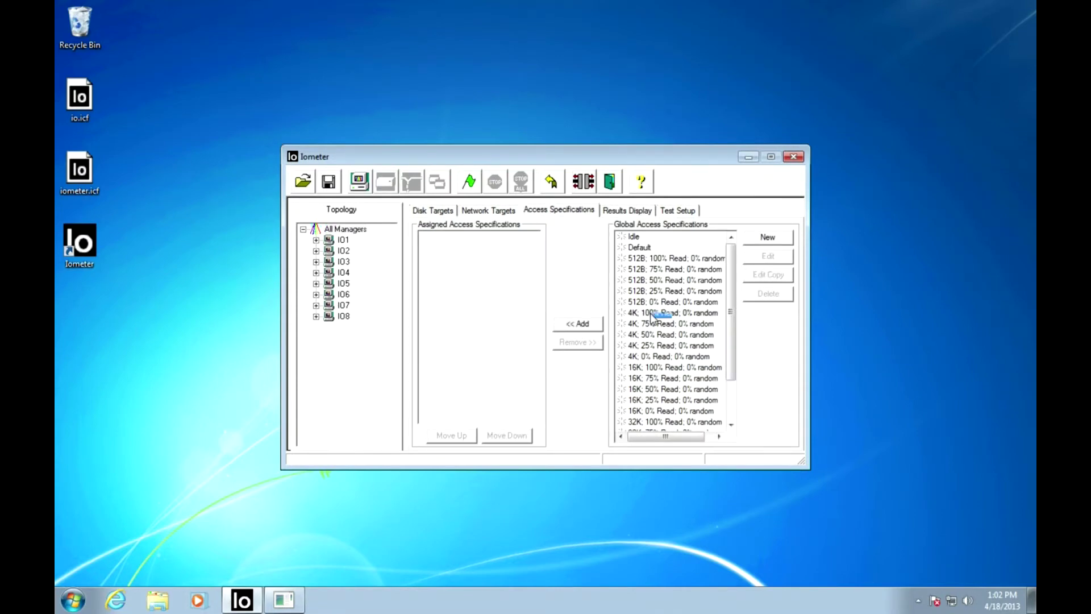
{"action": "left_click", "coordinate": [585, 325]}
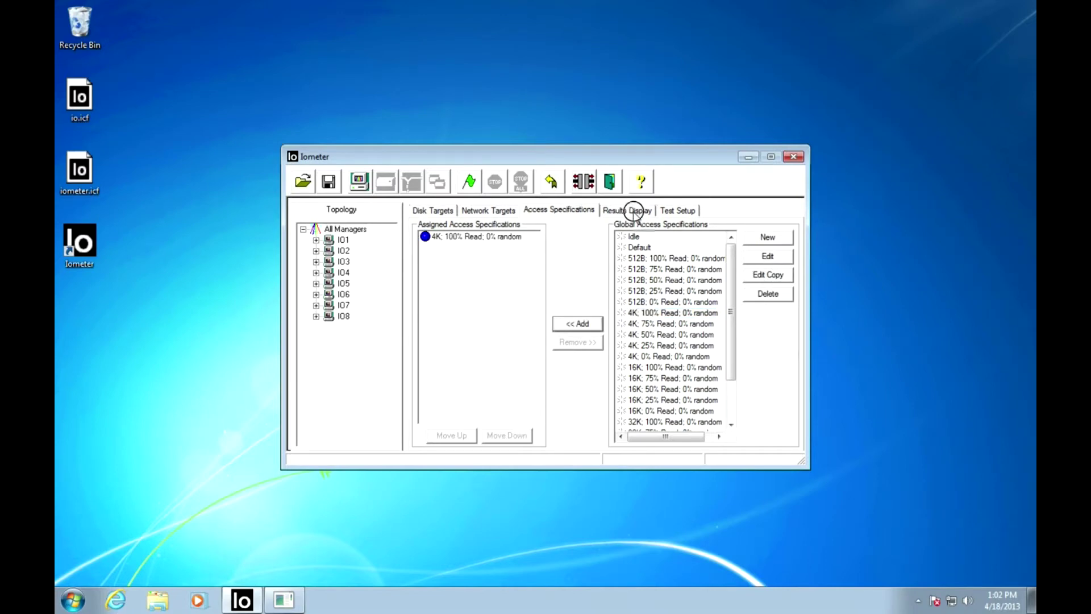
{"action": "left_click", "coordinate": [634, 211]}
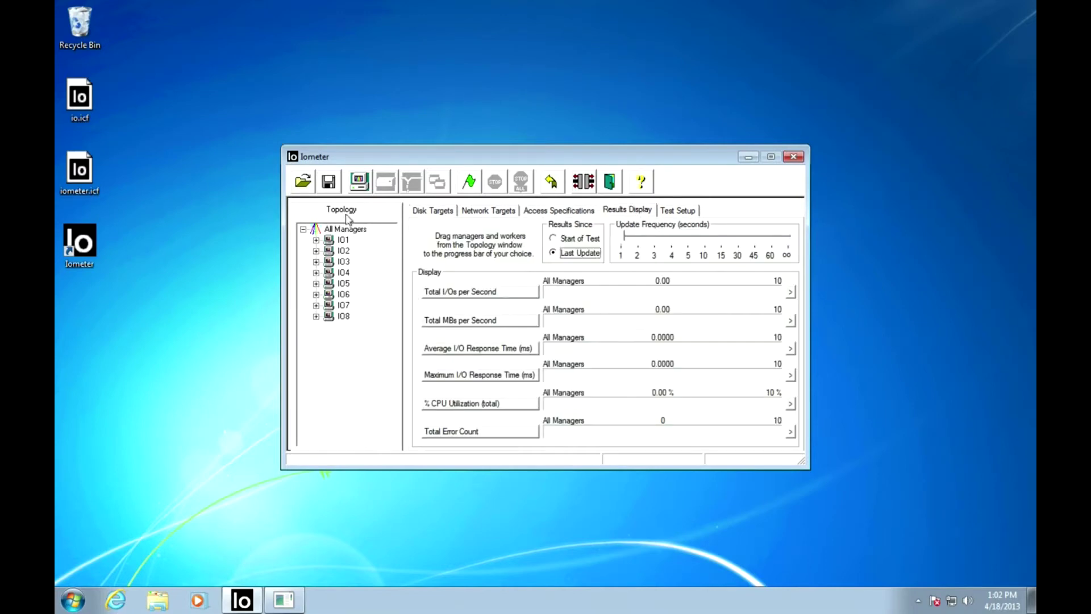
{"action": "left_click", "coordinate": [332, 188]}
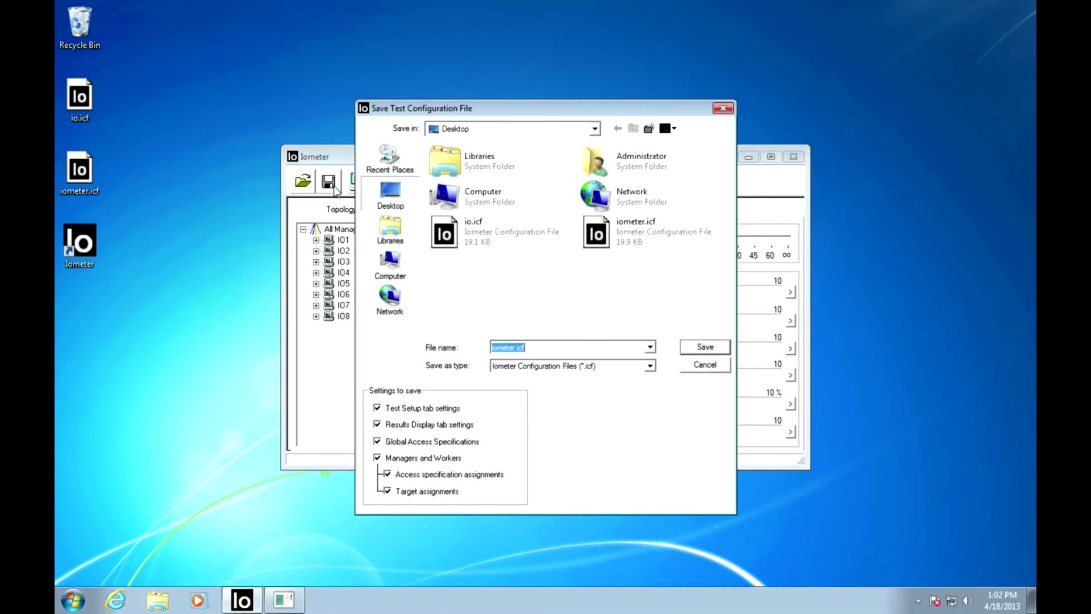
{"action": "type", "text": "Demo"}
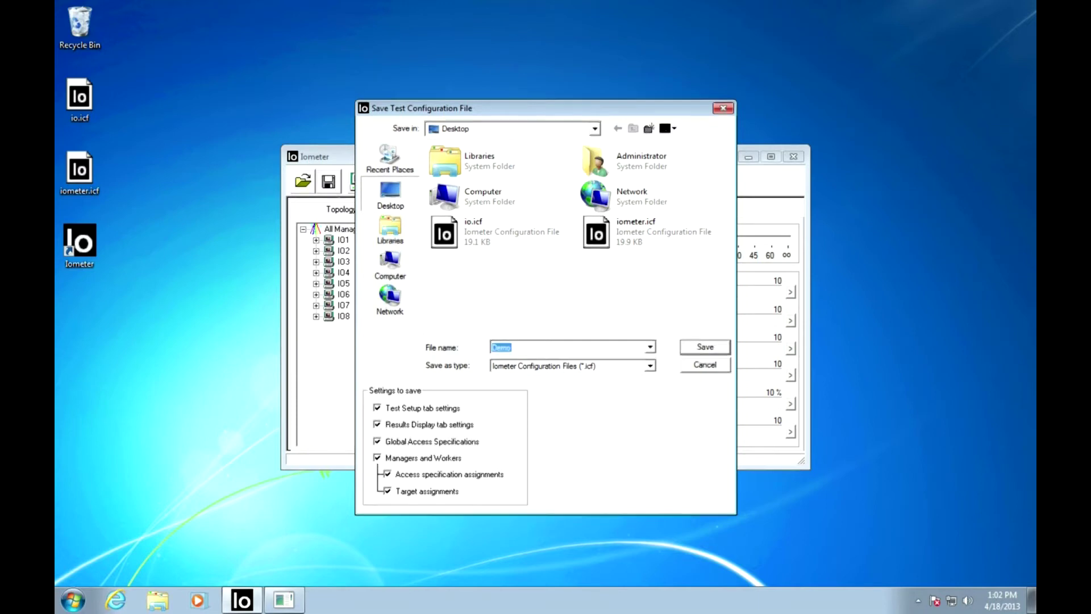
Save the configuration as Demo and start the test with results saved as 4K-Read
{"action": "key", "text": "Return"}
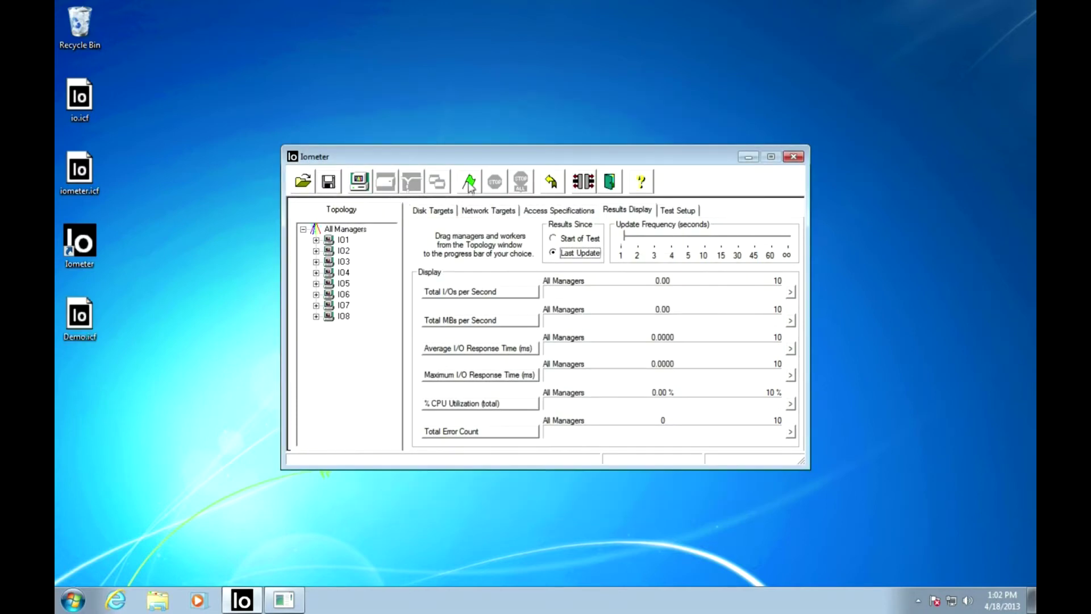
{"action": "left_click", "coordinate": [469, 187]}
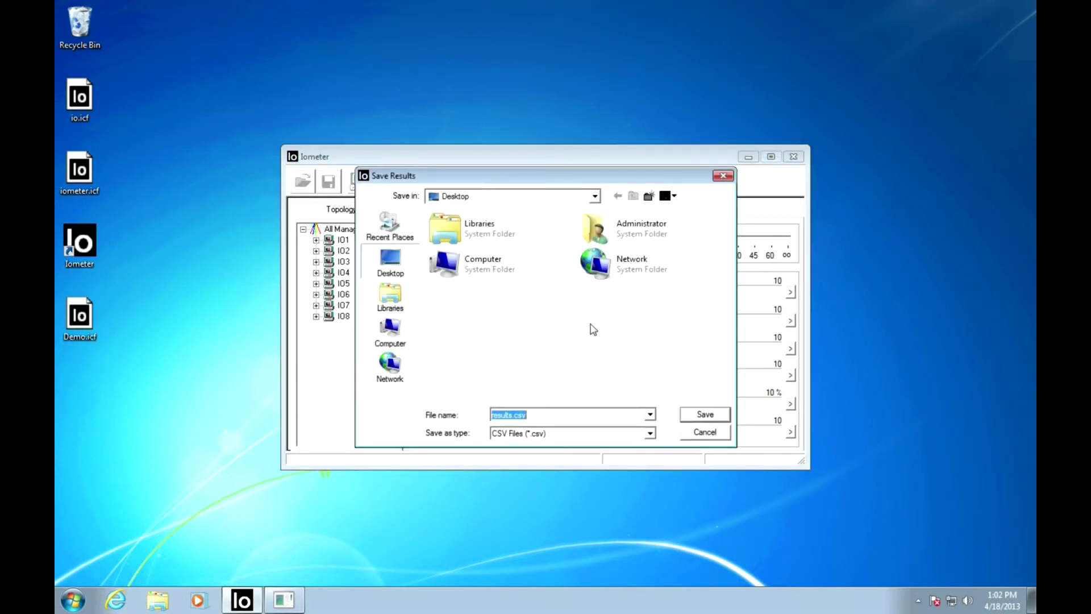
{"action": "type", "text": "4K-"}
{"action": "type", "text": "Read"}
{"action": "key", "text": "Return"}
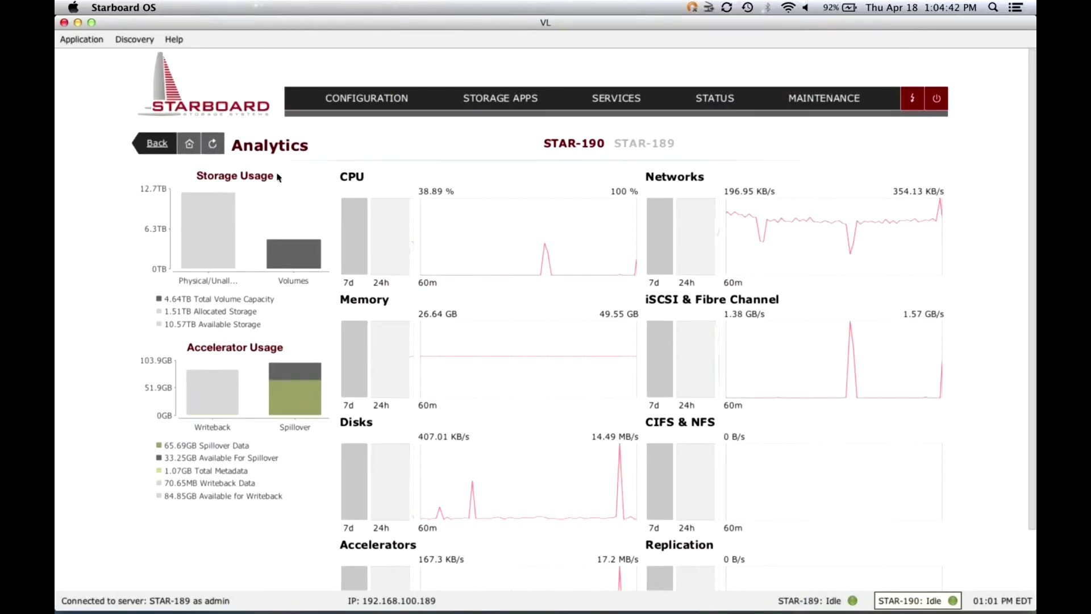
Refresh the Starboard Analytics graphs twice to show current CPU, network and disk data
{"action": "left_click", "coordinate": [214, 145]}
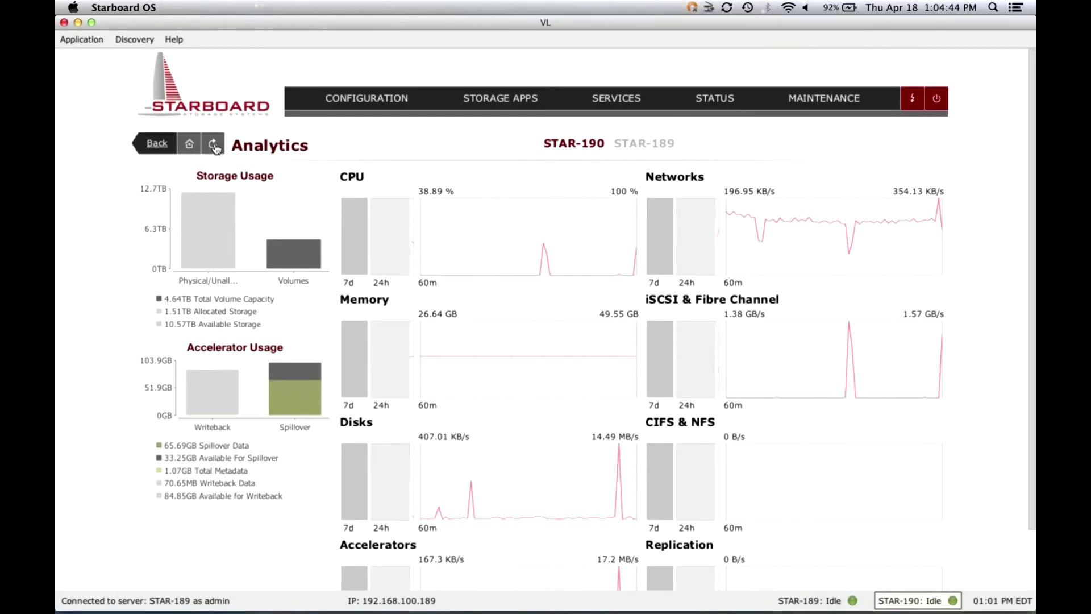
{"action": "left_click", "coordinate": [215, 144]}
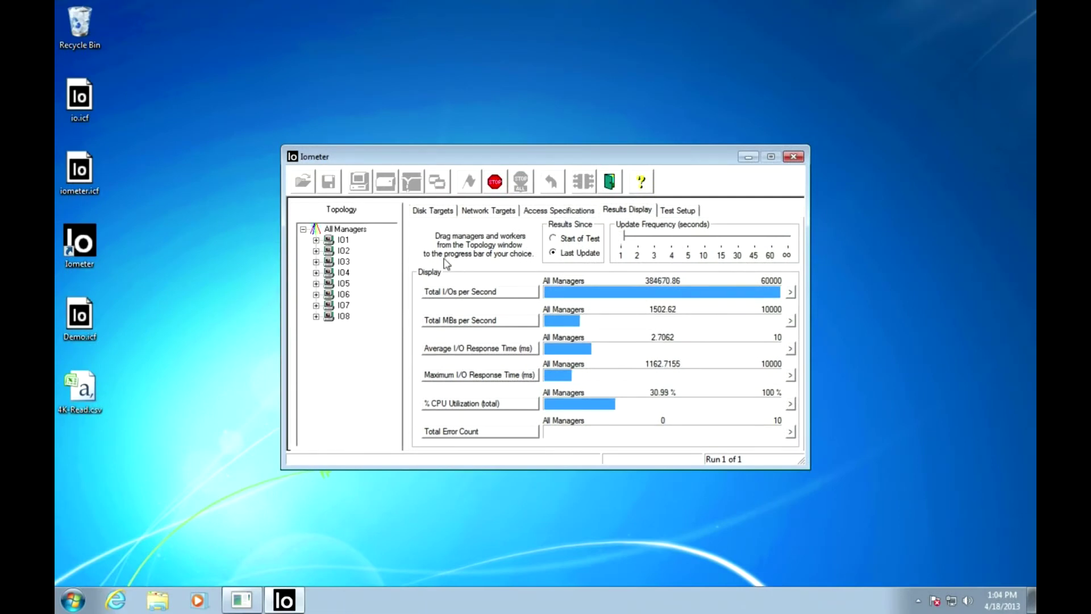
Stop the 4K test and add the '16K; 100% Read; 0% random' spec to all managers
{"action": "left_click", "coordinate": [493, 188]}
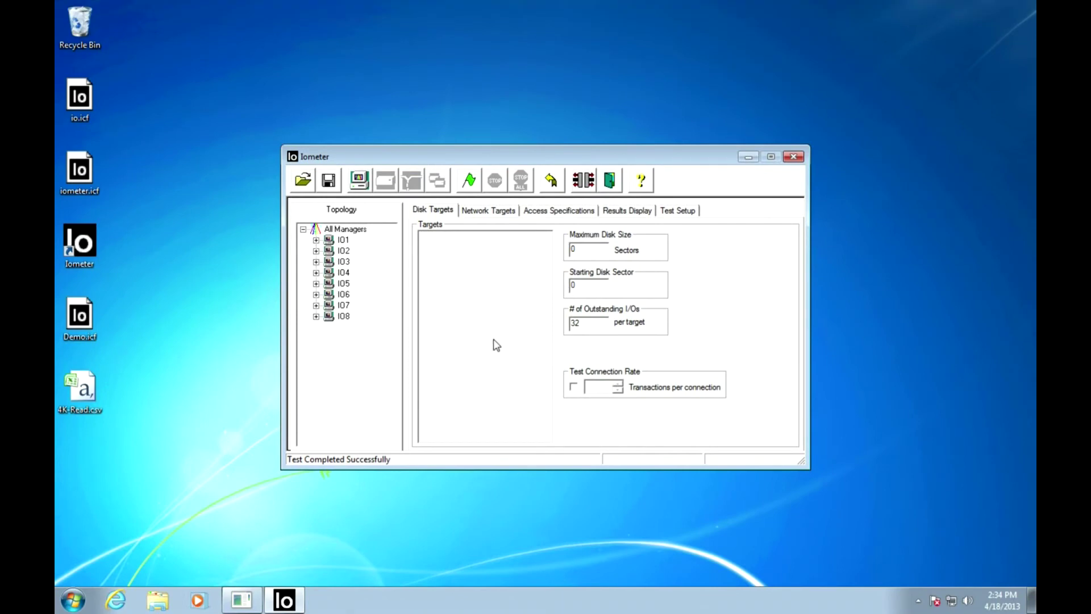
{"action": "left_click", "coordinate": [557, 211]}
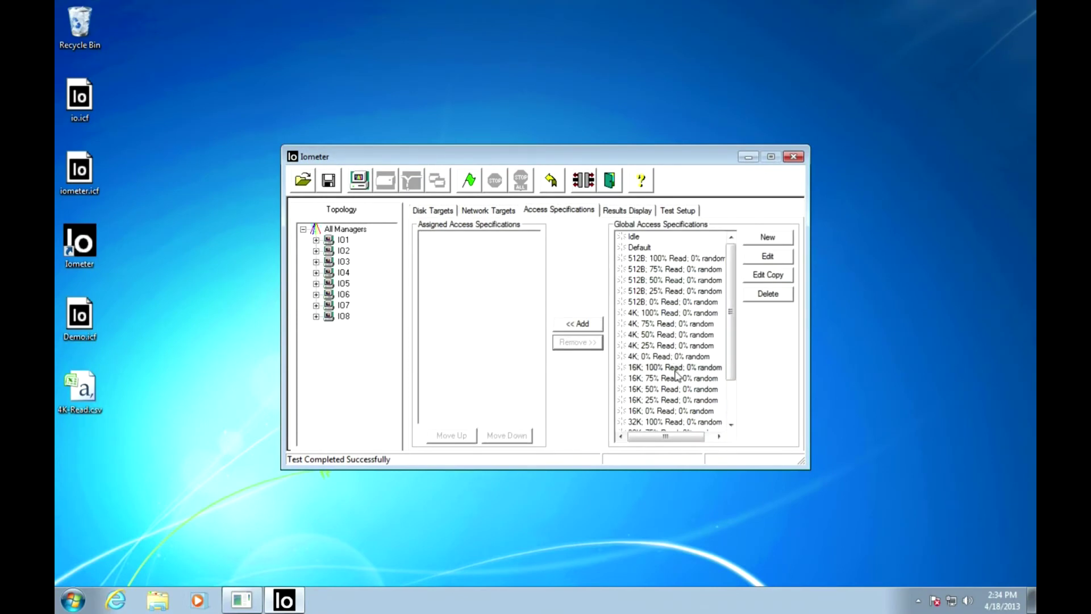
{"action": "left_click", "coordinate": [677, 369]}
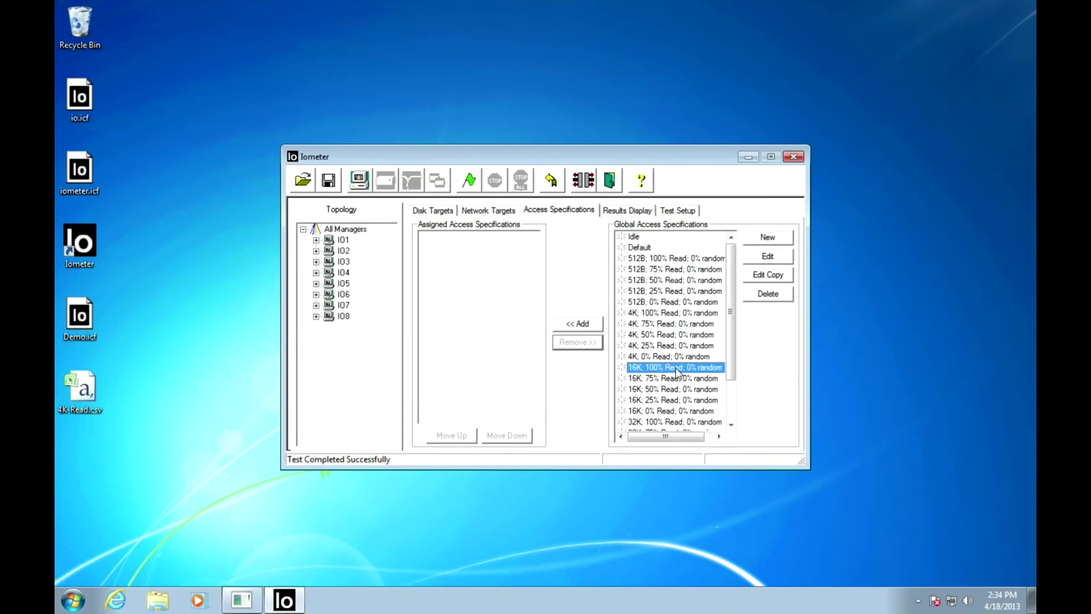
{"action": "left_click", "coordinate": [584, 325]}
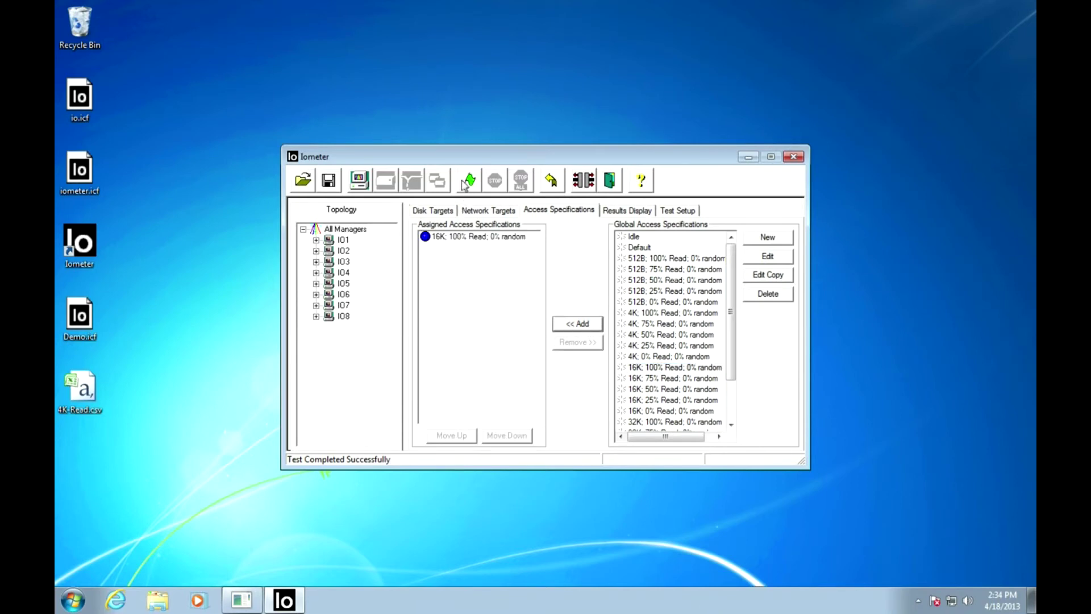
Start the 16K read test with results saved as 16K-Read and show live results
{"action": "left_click", "coordinate": [470, 180]}
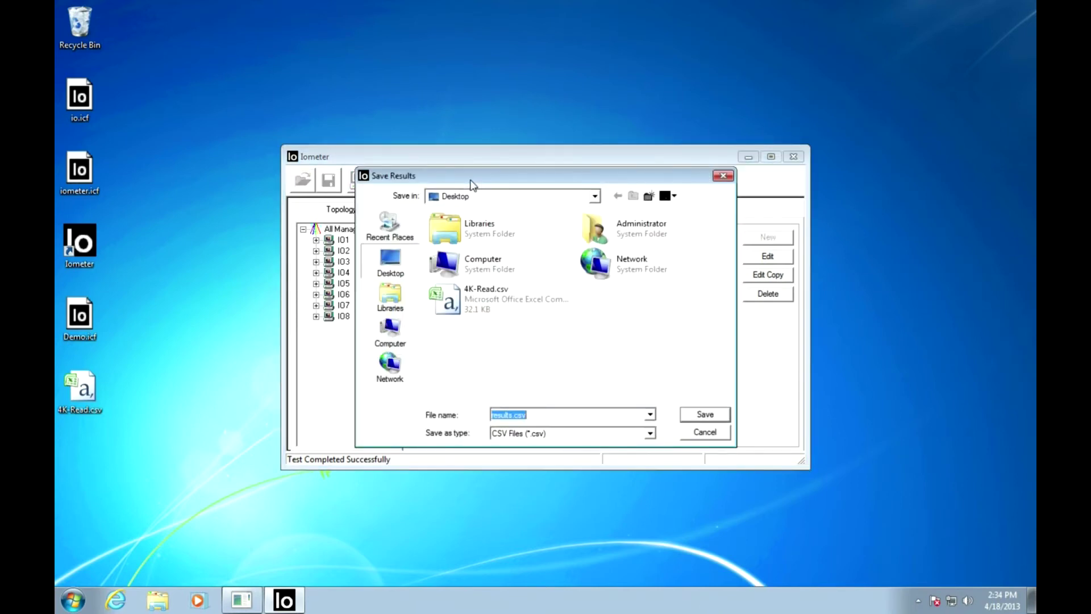
{"action": "type", "text": "16K-"}
{"action": "type", "text": "Read"}
{"action": "key", "text": "Return"}
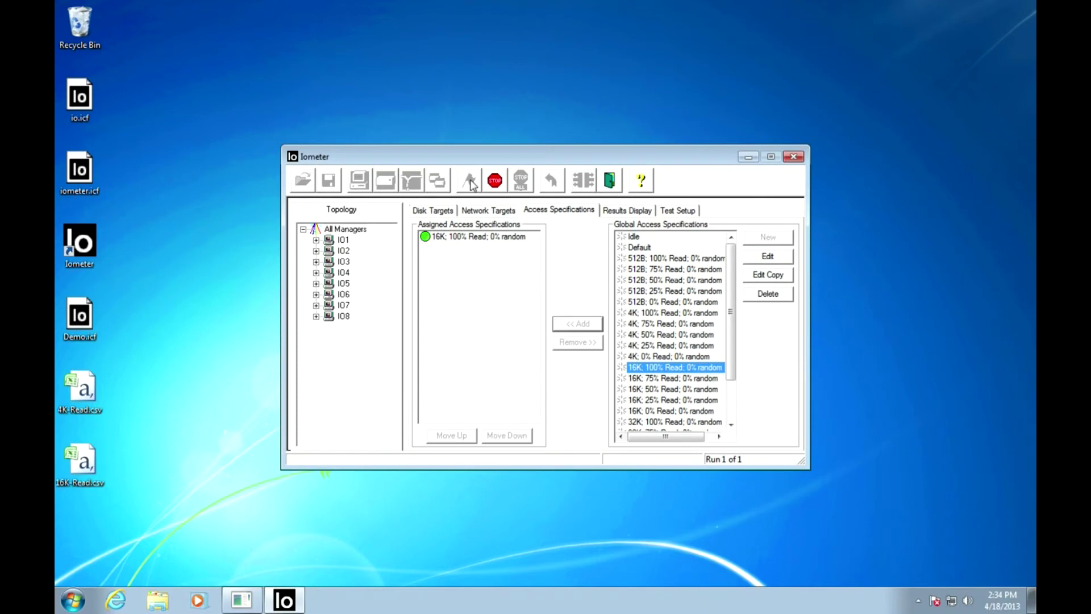
{"action": "left_click", "coordinate": [609, 215]}
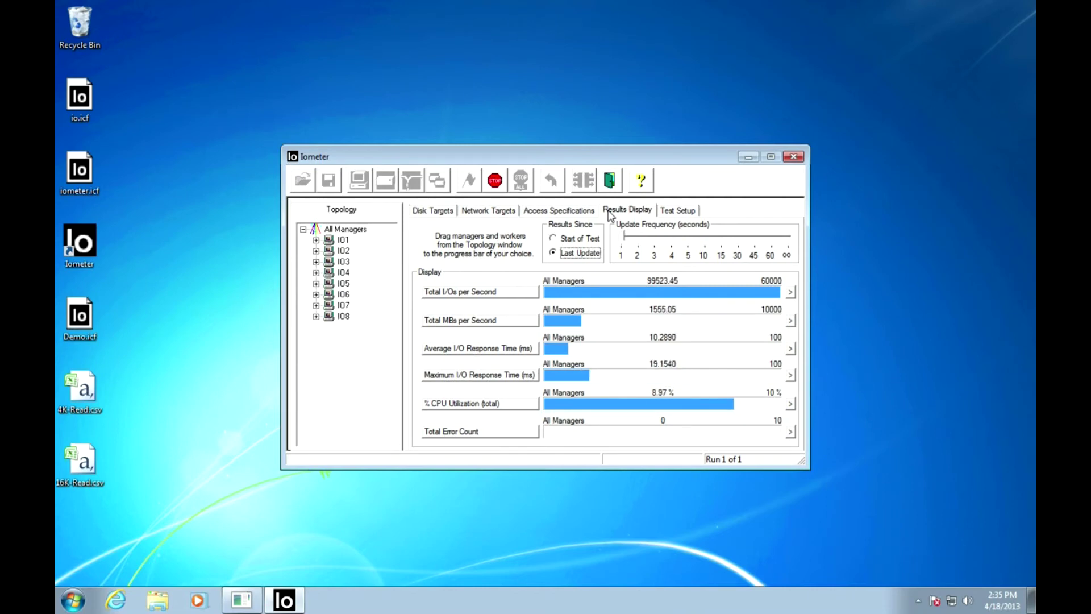
Stop the 16K test and replace its spec with '32K; 100% Read; 0% random'
{"action": "left_click", "coordinate": [494, 179]}
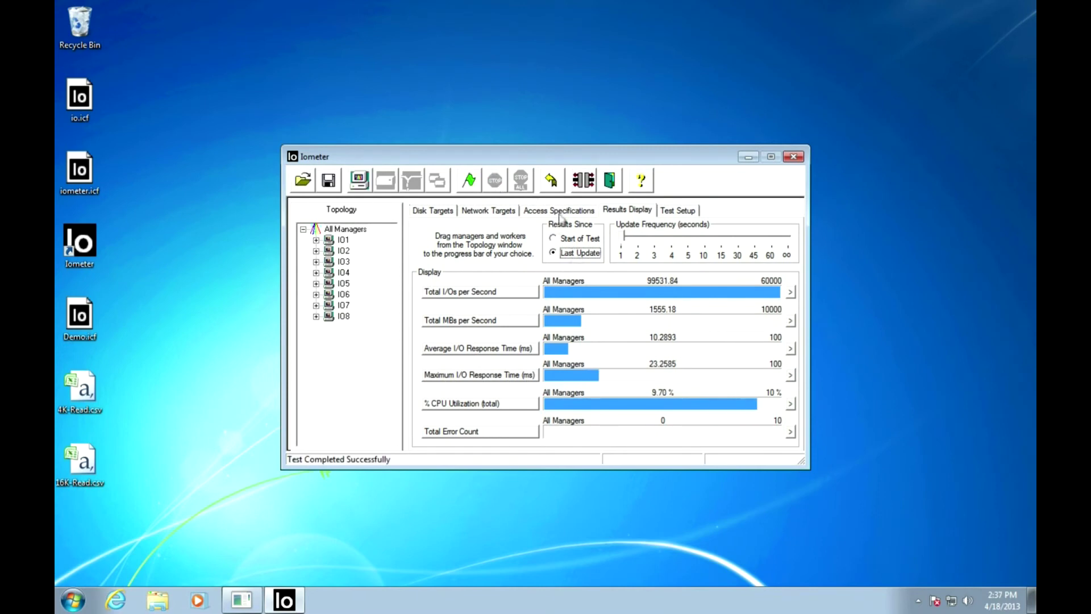
{"action": "left_click", "coordinate": [561, 213]}
{"action": "left_click", "coordinate": [499, 238]}
{"action": "left_click", "coordinate": [577, 342]}
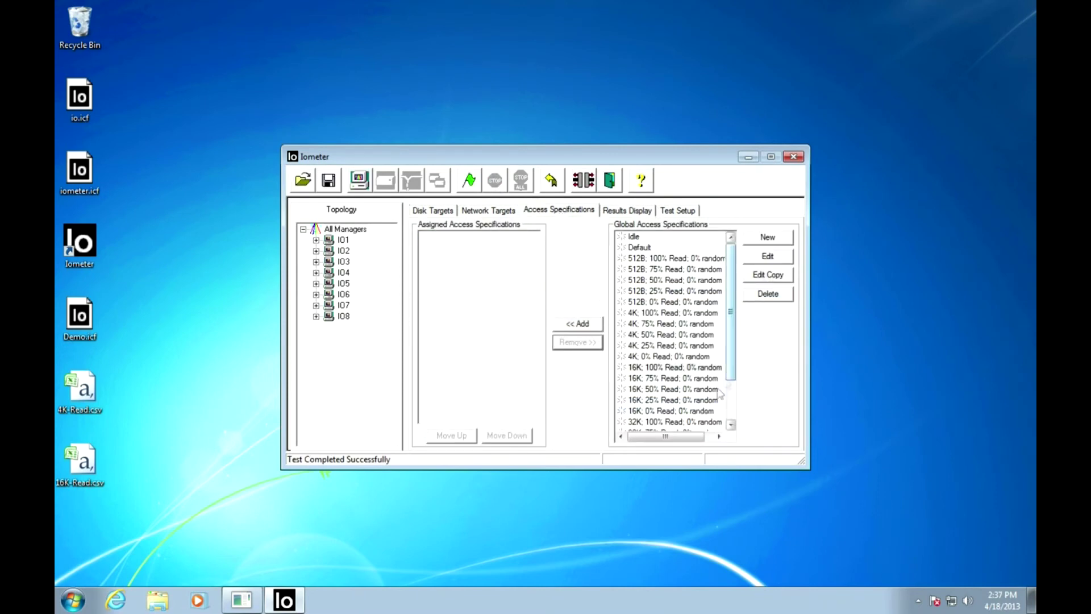
{"action": "left_click", "coordinate": [695, 422]}
{"action": "left_click", "coordinate": [595, 325]}
Start the 32K read test with results saved as 32K-Read and show live results
{"action": "left_click", "coordinate": [470, 181]}
{"action": "type", "text": "32"}
{"action": "type", "text": "Read"}
{"action": "key", "text": "Return"}
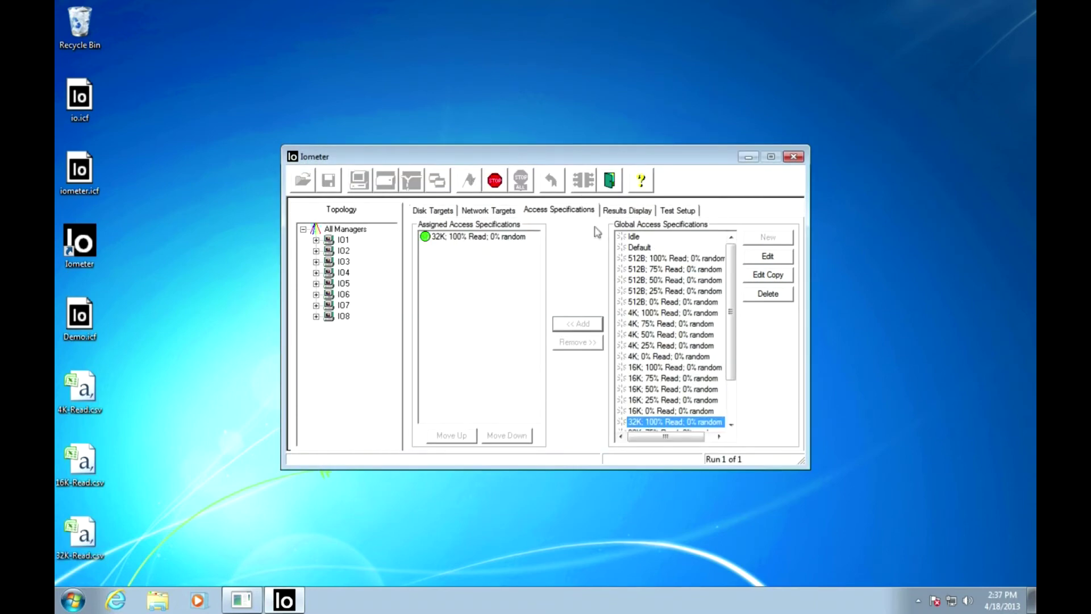
{"action": "left_click", "coordinate": [622, 212]}
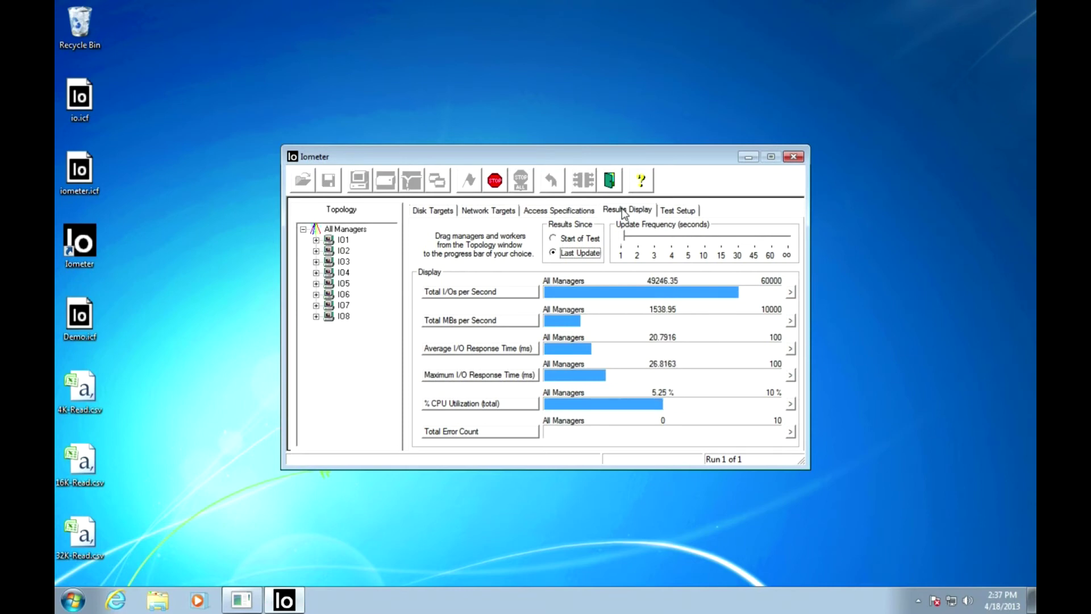
Unassign the 32K spec from the managers in Access Specifications
{"action": "left_click", "coordinate": [559, 211]}
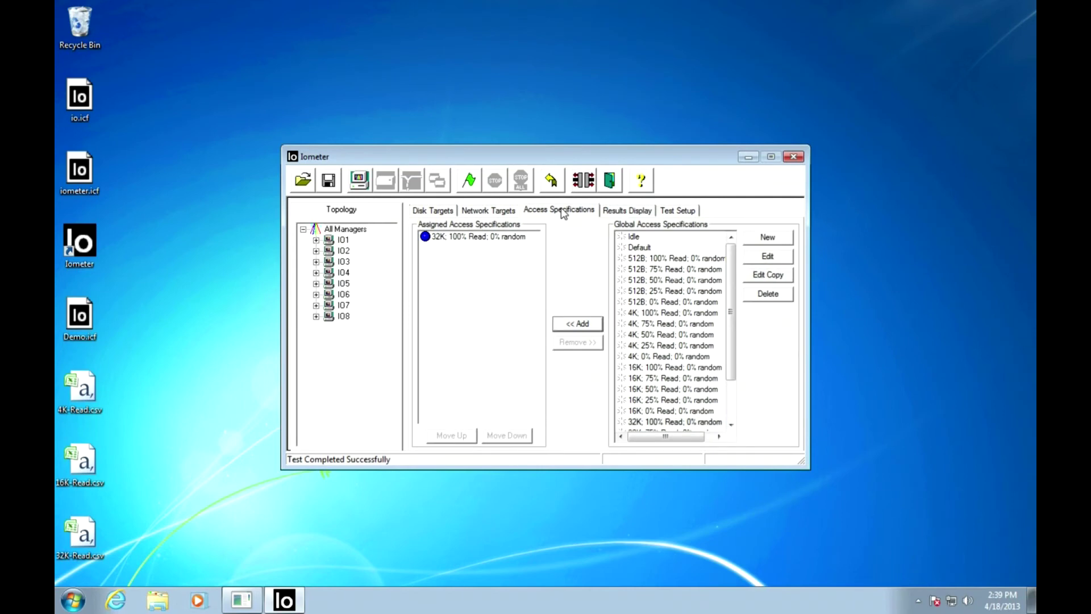
{"action": "left_click", "coordinate": [500, 237]}
{"action": "left_click", "coordinate": [576, 342]}
{"action": "left_click_drag", "start_coordinate": [730, 341], "coordinate": [730, 381]}
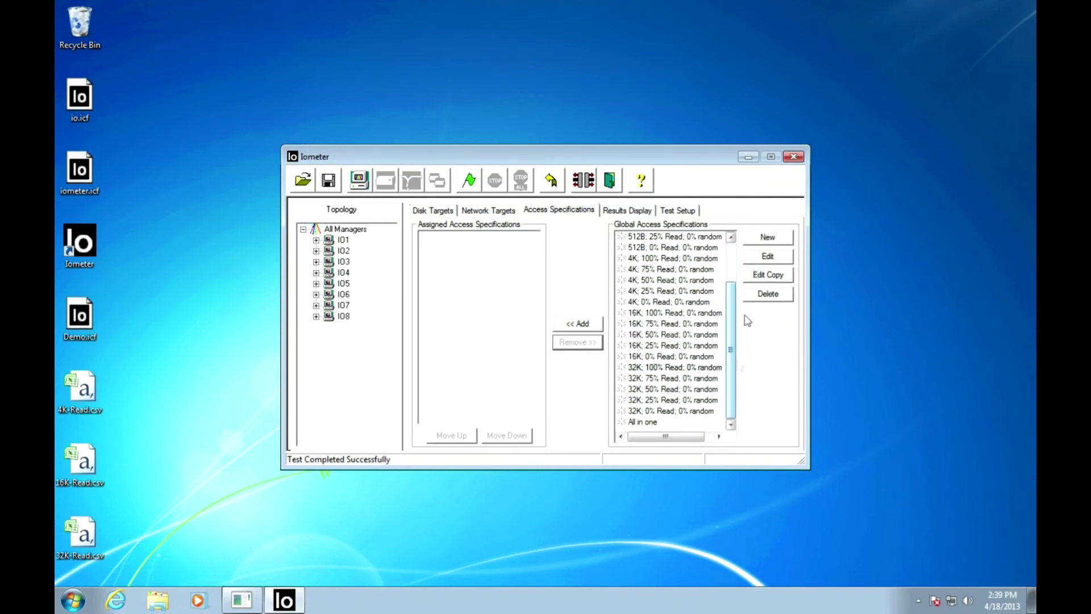
Copy the 32K spec into a 64K one, run it and save results as 64K-Read
{"action": "left_click", "coordinate": [772, 275]}
{"action": "left_click", "coordinate": [465, 150]}
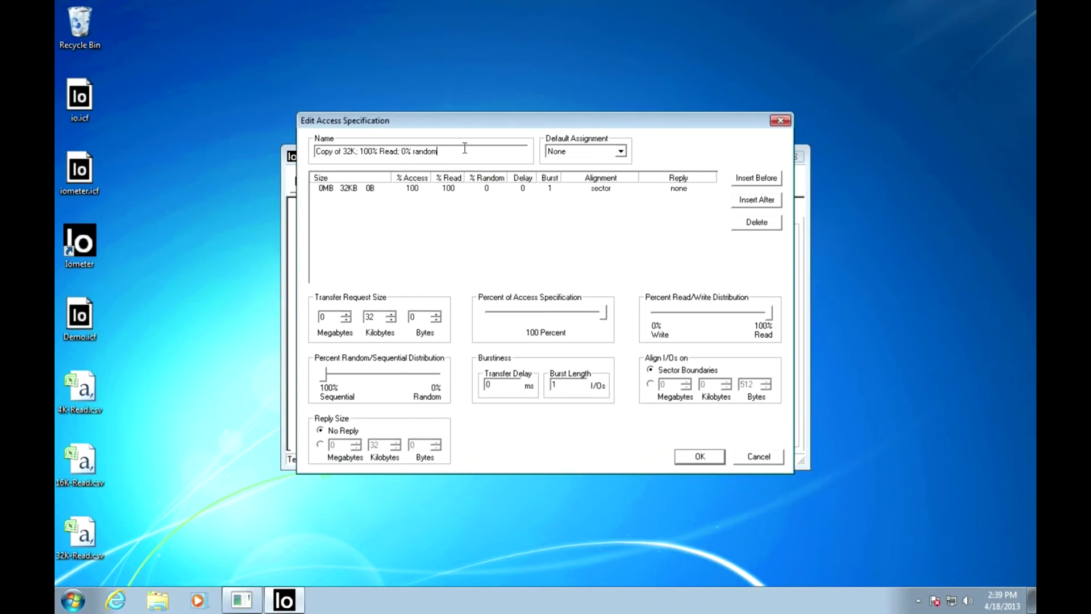
{"action": "key", "text": "BackSpace"}
{"action": "key", "text": "BackSpace"}
{"action": "key", "text": "BackSpace"}
{"action": "key", "text": "BackSpace"}
{"action": "key", "text": "BackSpace"}
{"action": "key", "text": "BackSpace"}
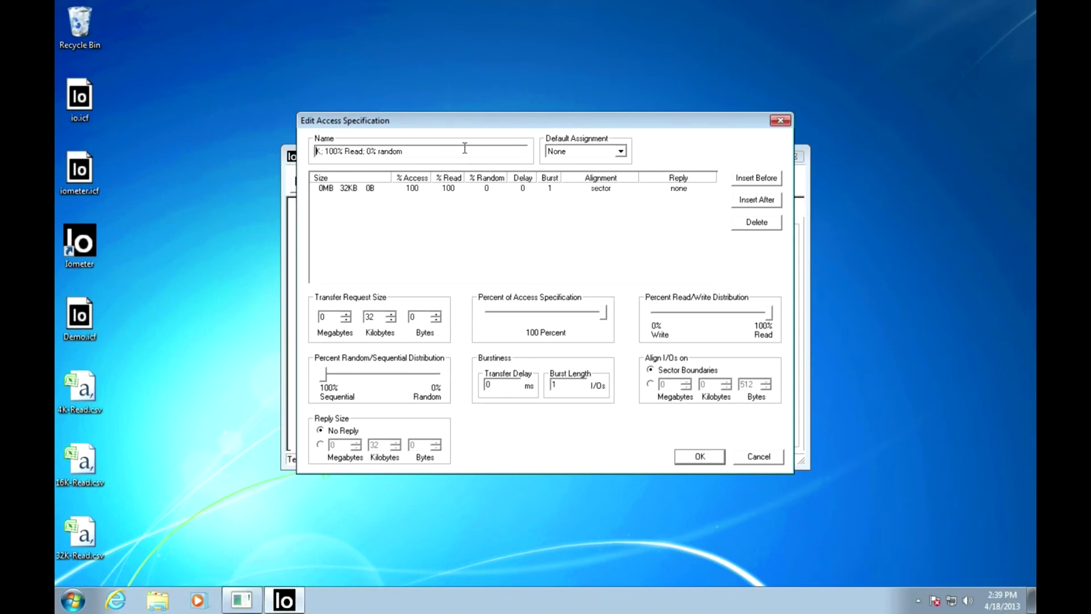
{"action": "type", "text": "64"}
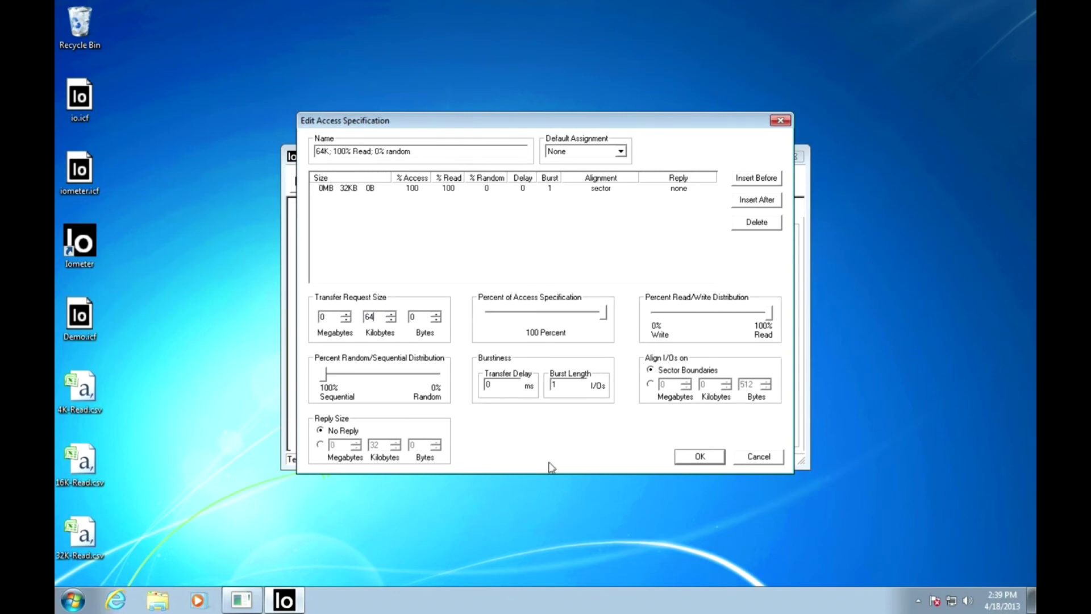
{"action": "left_click", "coordinate": [700, 456]}
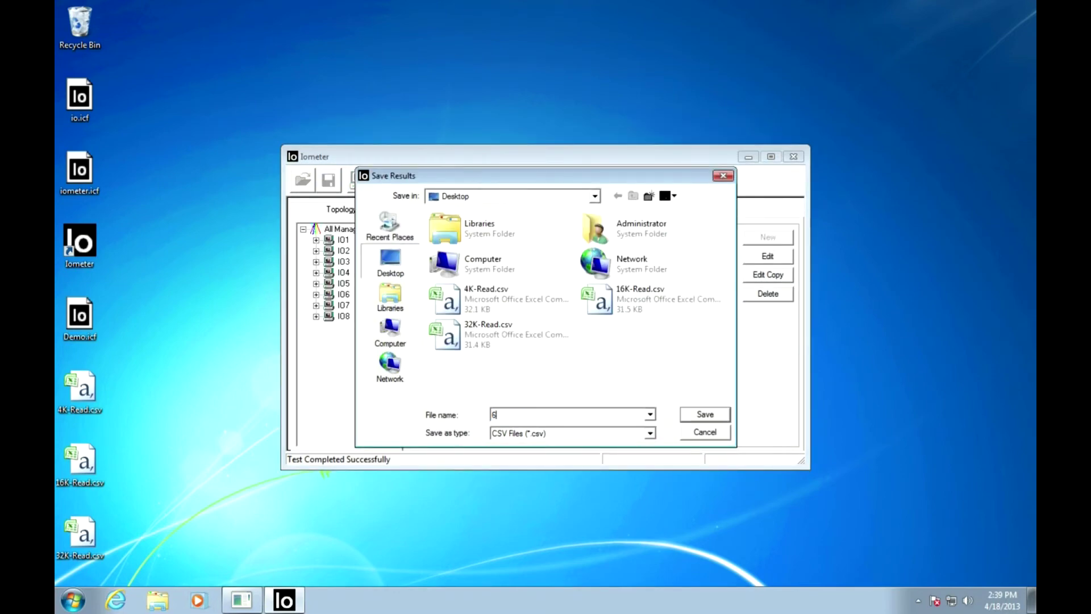
{"action": "type", "text": "4K-Read"}
{"action": "key", "text": "Return"}
{"action": "left_click", "coordinate": [628, 211]}
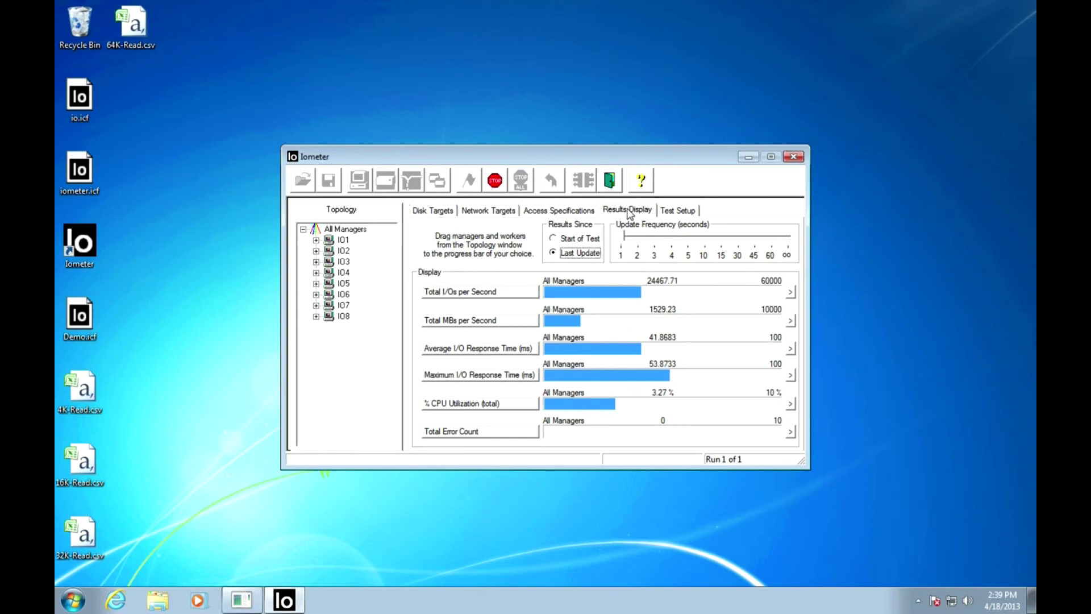
Stop the 64K test and unassign its spec from the managers
{"action": "left_click", "coordinate": [494, 181]}
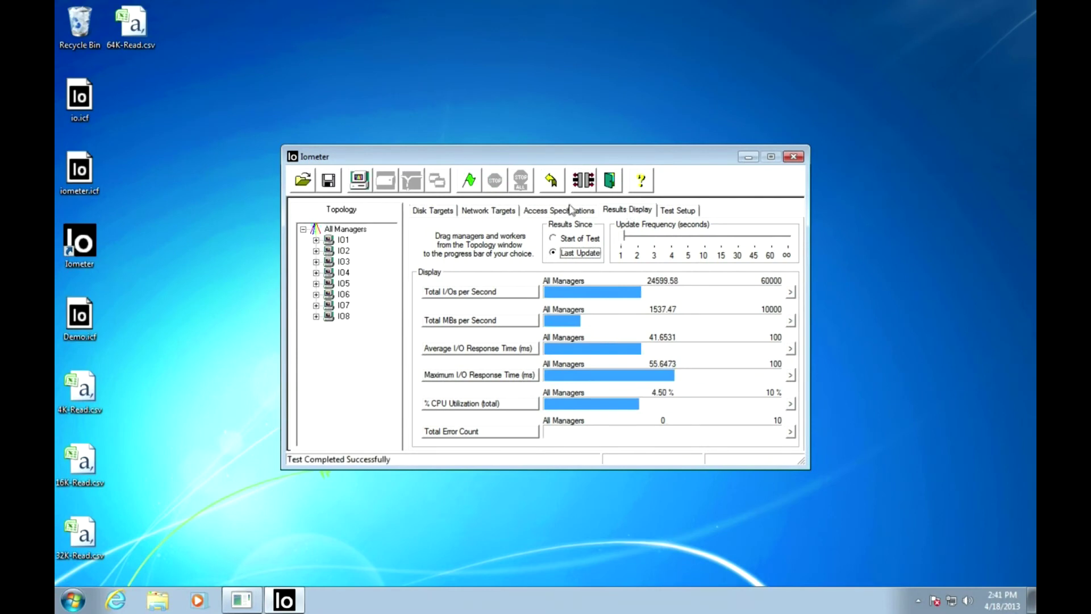
{"action": "left_click", "coordinate": [569, 211]}
{"action": "left_click", "coordinate": [503, 237]}
{"action": "left_click", "coordinate": [580, 342]}
Copy the 64K spec into a new 128K spec with transfer size 128 kilobytes
{"action": "left_click", "coordinate": [770, 277]}
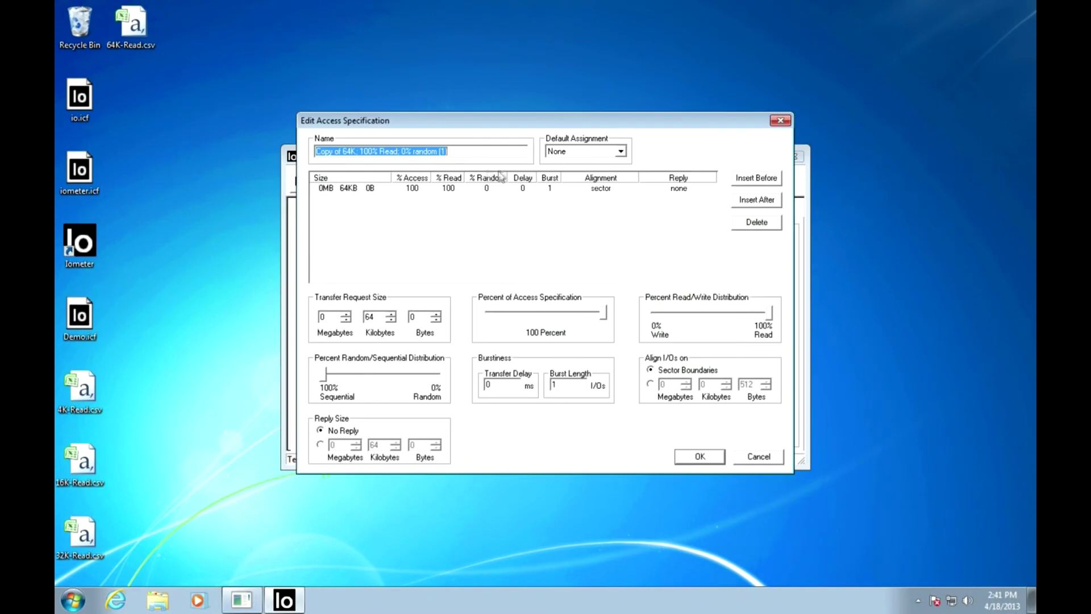
{"action": "left_click", "coordinate": [453, 152]}
{"action": "key", "text": "BackSpace"}
{"action": "key", "text": "BackSpace"}
{"action": "key", "text": "BackSpace"}
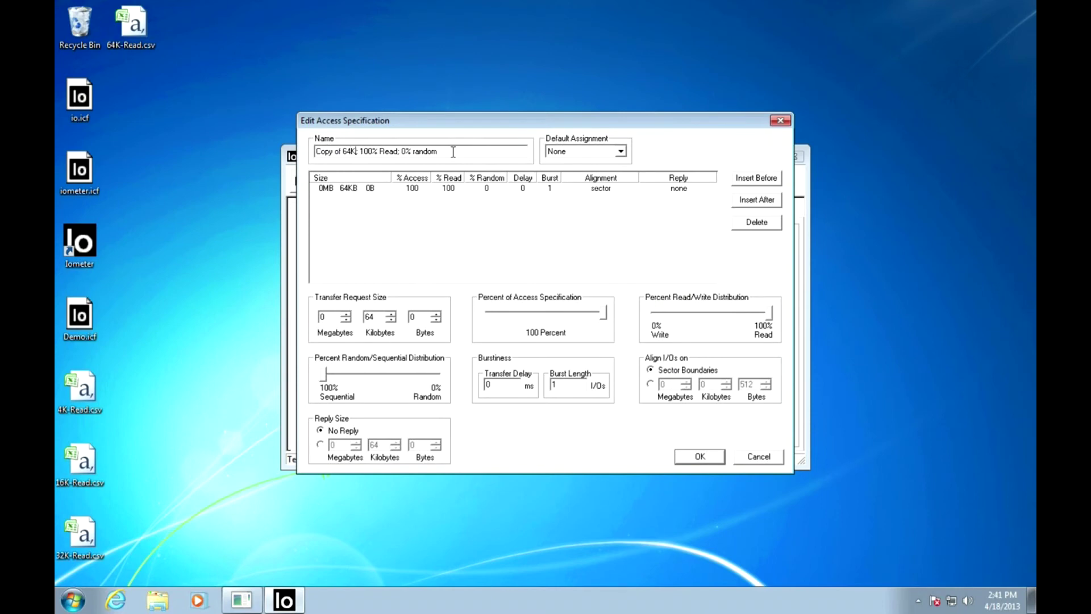
{"action": "key", "text": "BackSpace"}
{"action": "key", "text": "BackSpace"}
{"action": "key", "text": "BackSpace"}
{"action": "type", "text": "128"}
{"action": "double_click", "coordinate": [370, 317]}
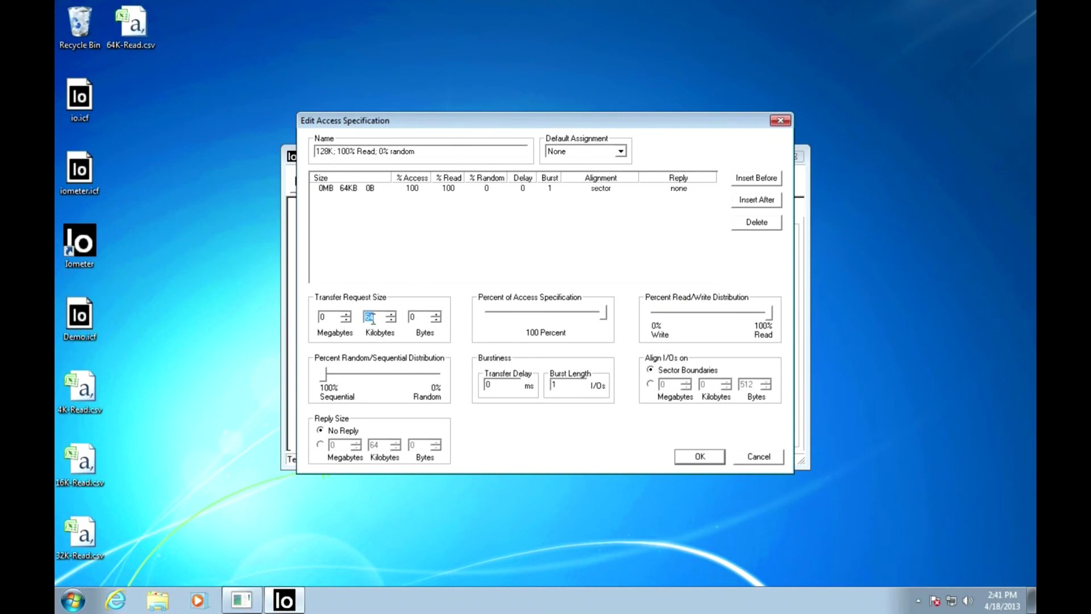
{"action": "type", "text": "128"}
{"action": "left_click", "coordinate": [699, 456]}
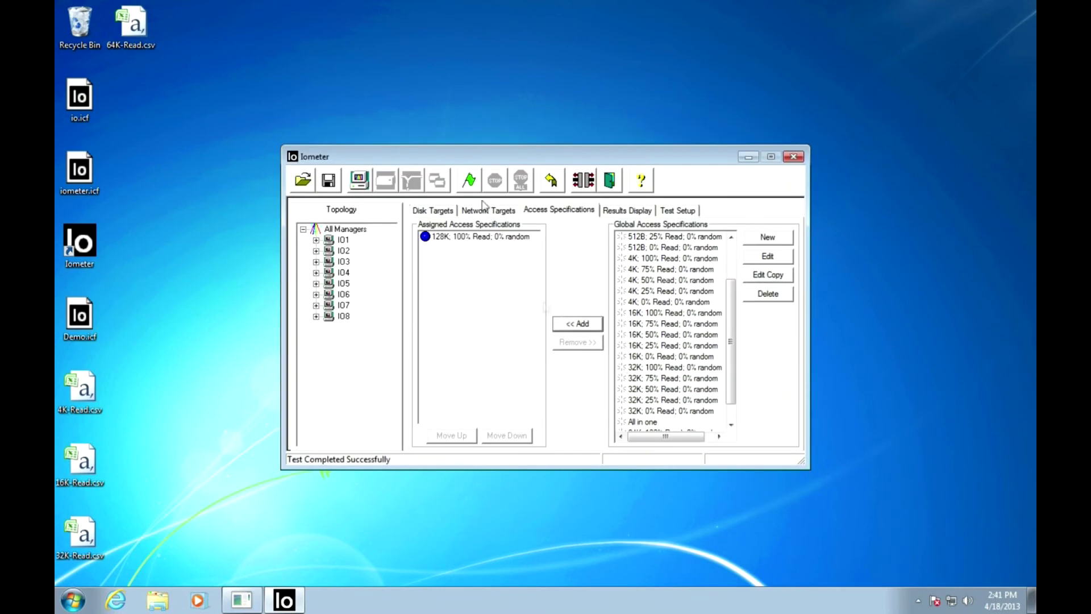
Start the 128K read test with results saved as 128K-Read and show live results
{"action": "left_click", "coordinate": [469, 180]}
{"action": "type", "text": "128K-Read"}
{"action": "key", "text": "Return"}
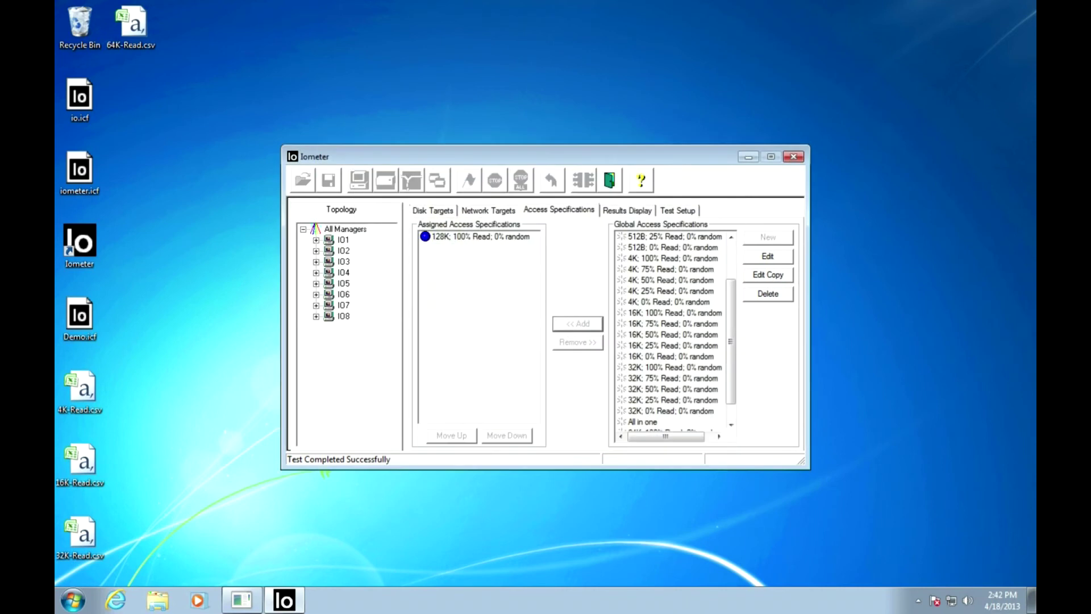
{"action": "left_click", "coordinate": [629, 211]}
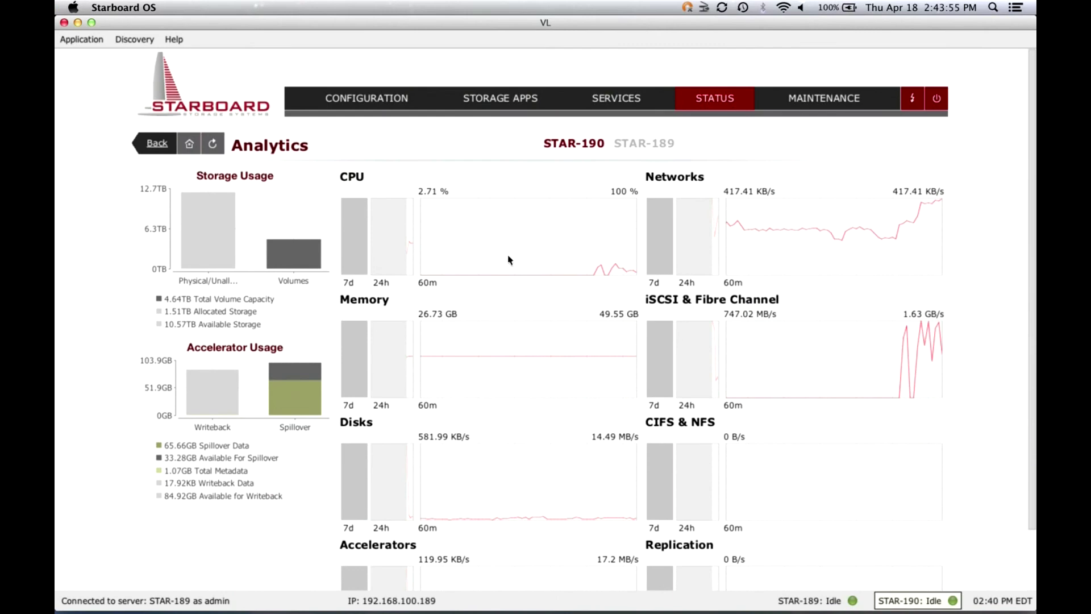
Refresh the Starboard Analytics readings, then stop Iometer's 128K read run near 12K IOPS
{"action": "left_click", "coordinate": [214, 150]}
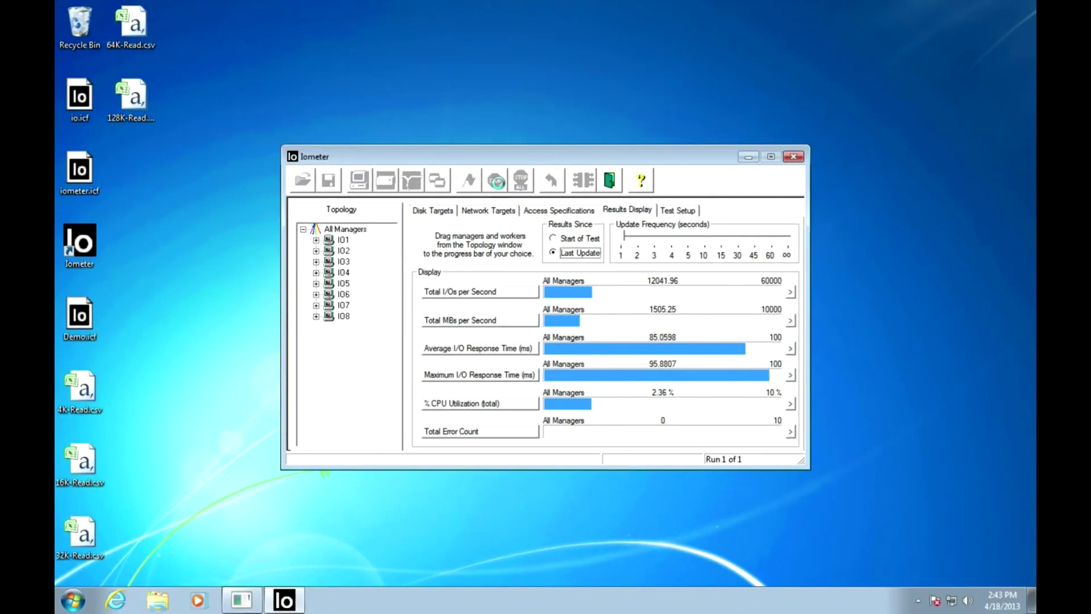
{"action": "left_click", "coordinate": [496, 183]}
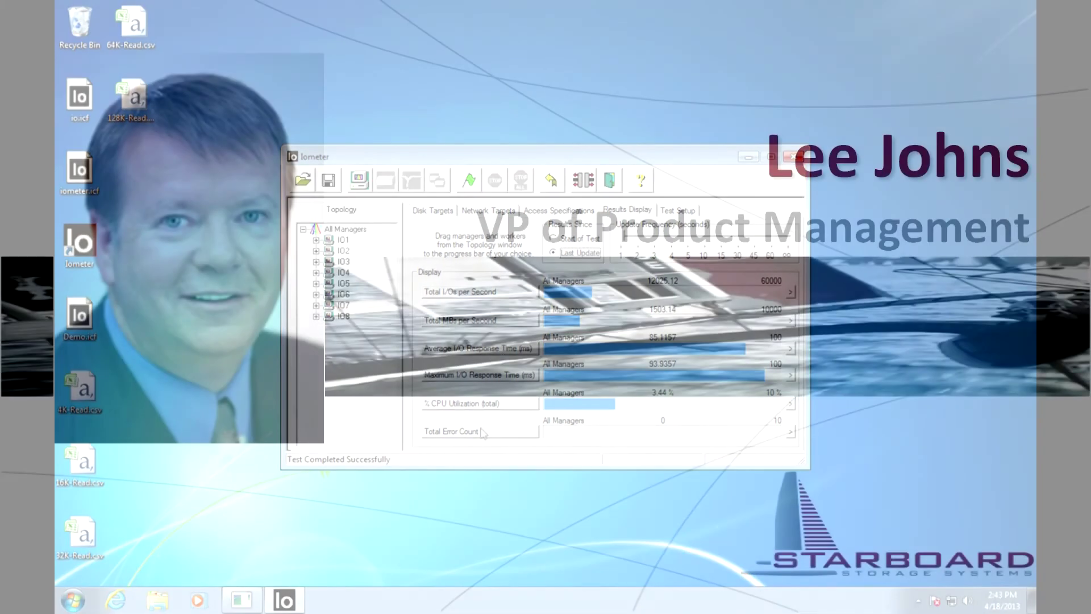